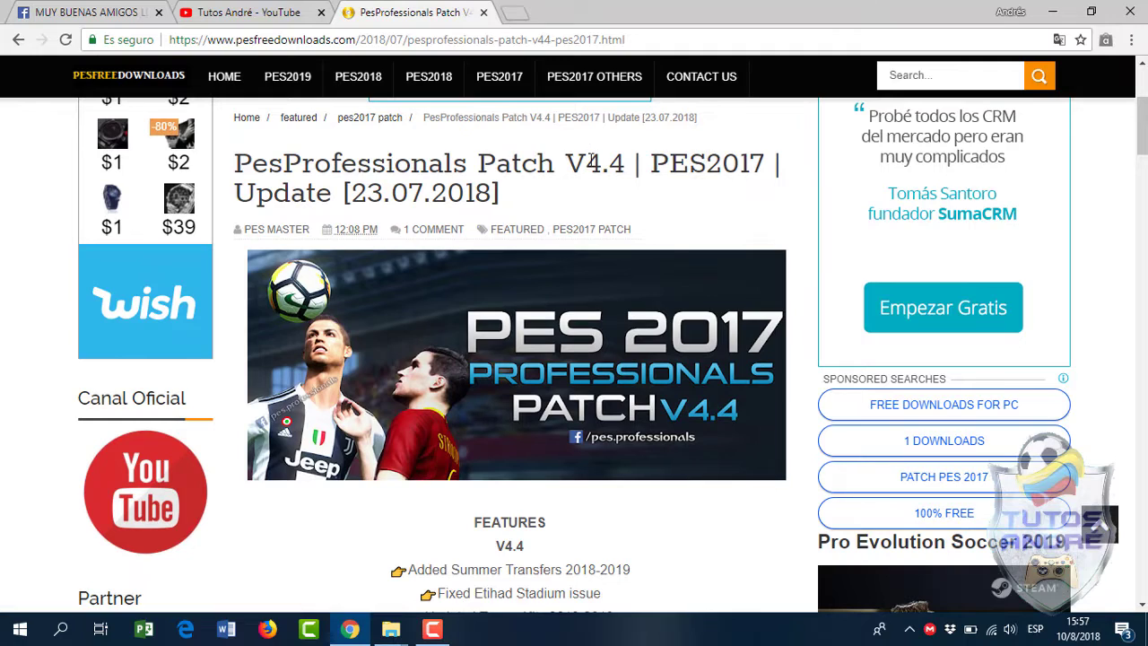
Find the download links on the PesProfessionals Patch V4.4 post and open the link for V4.0 + 4.1 + 4.2 + 4.3
scroll(1031, 148, down, 1)
scroll(1144, 160, down, 3)
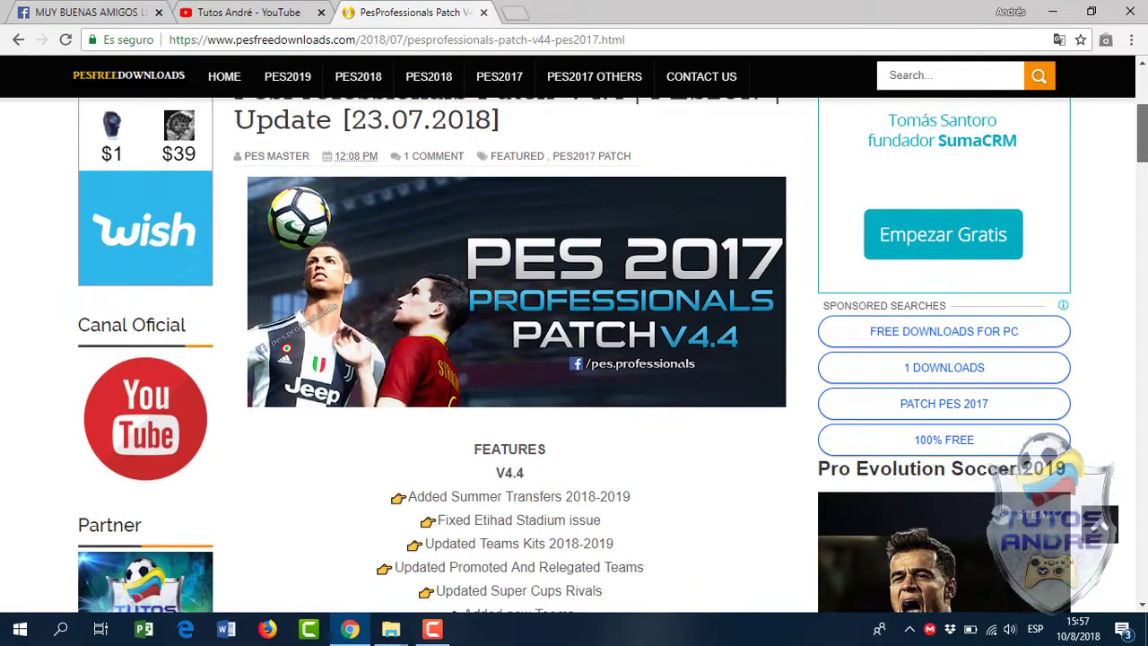
drag(1144, 159, 1144, 231)
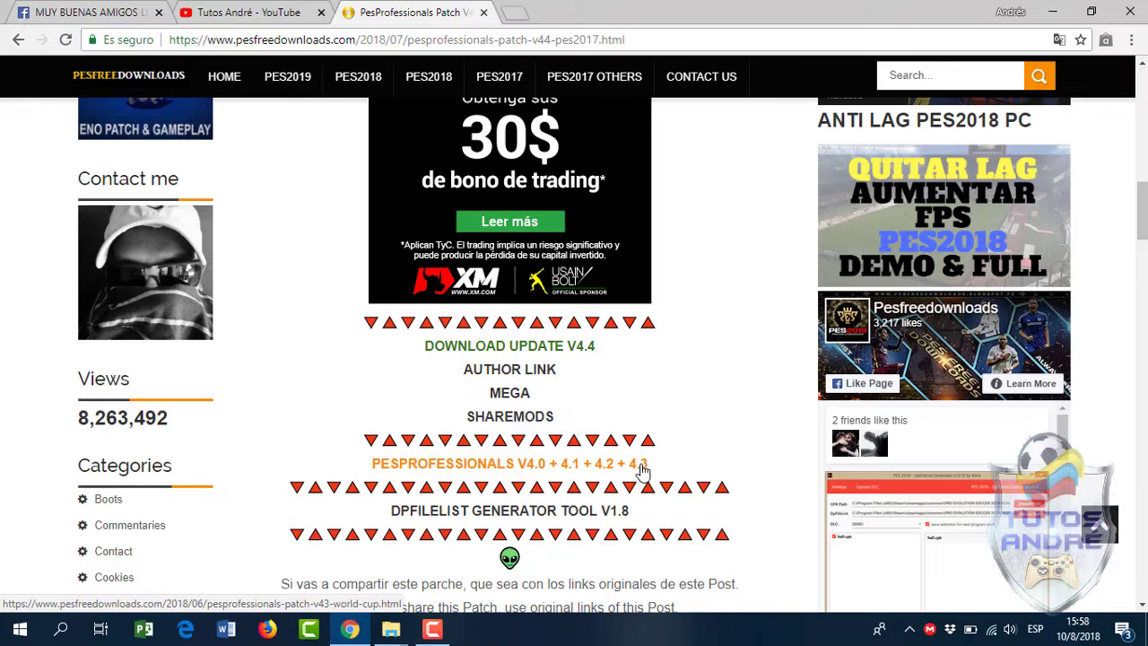
click(567, 467)
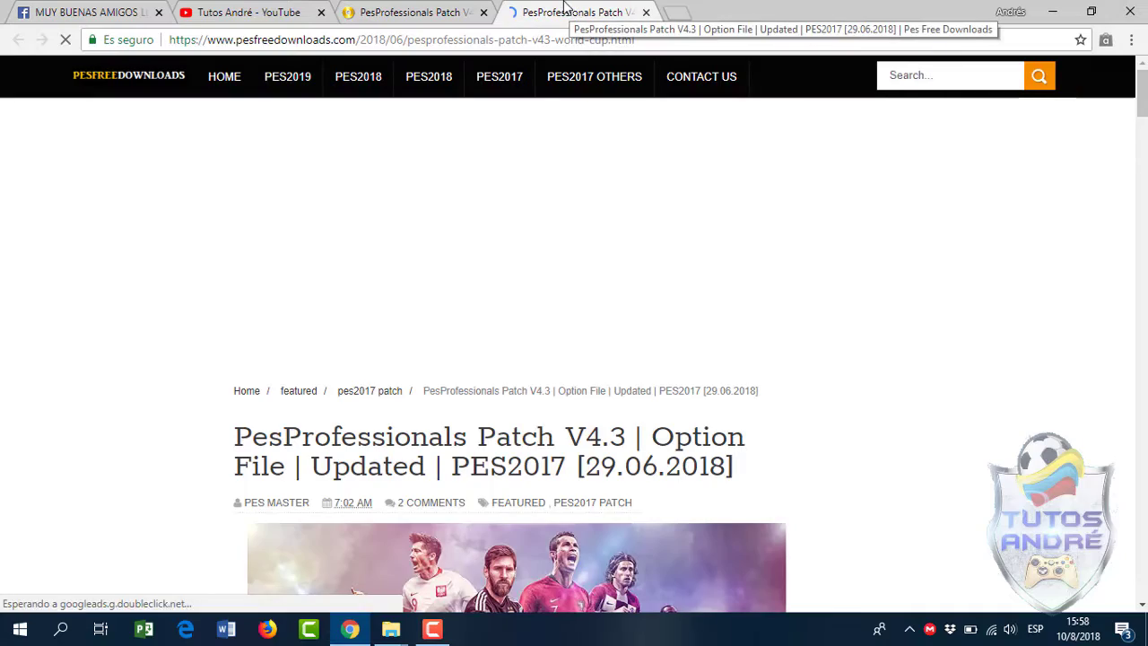
Find the download section of the V4.3 post and open the PESProfessionals Patch 4.0 + 4.1 + 4.2 link
scroll(1142, 121, down, 4)
scroll(509, 355, down, 15)
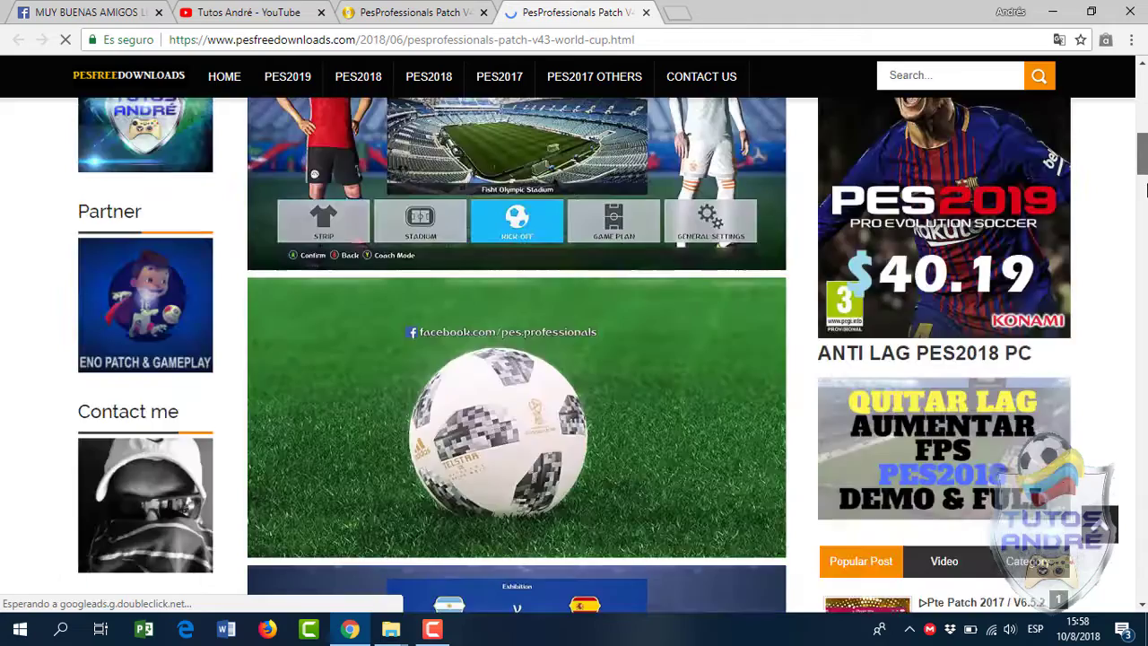
scroll(504, 339, down, 4)
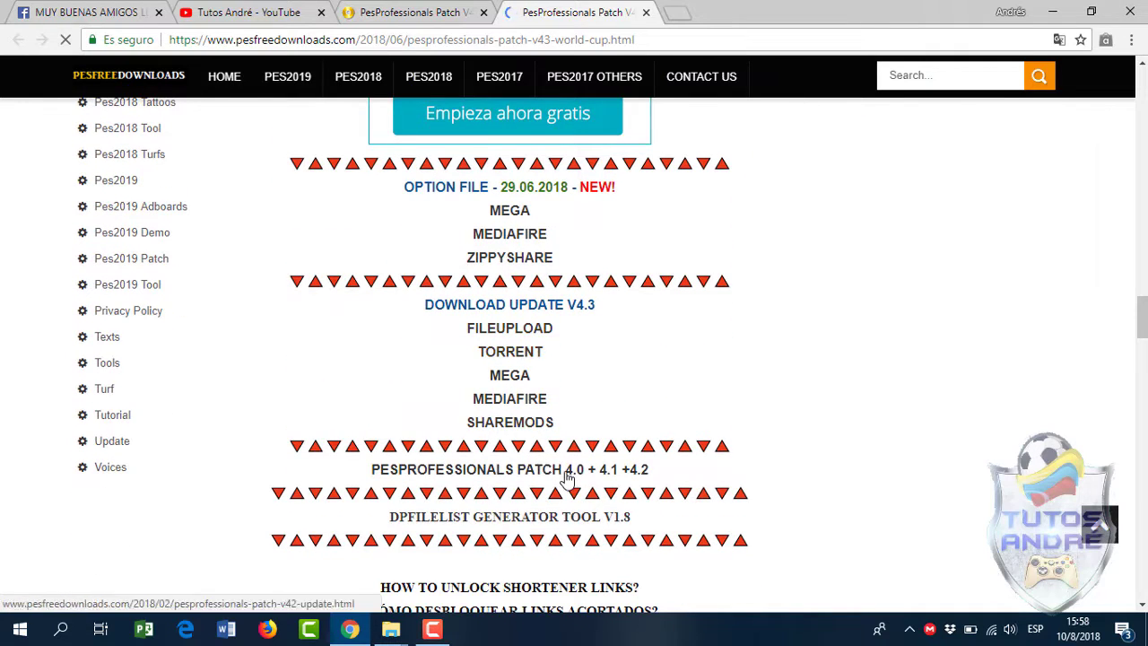
click(604, 474)
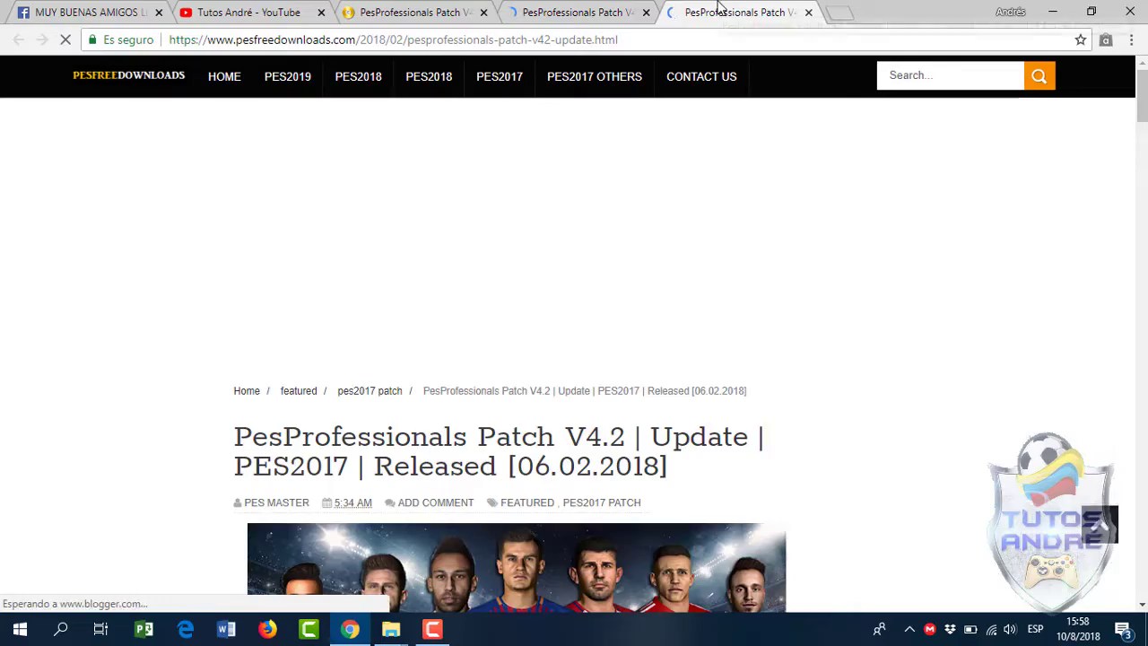
Open the PESProfessionals Patch V4.0 post from the V4.2 post's download links and look through it
drag(1143, 103, 1143, 327)
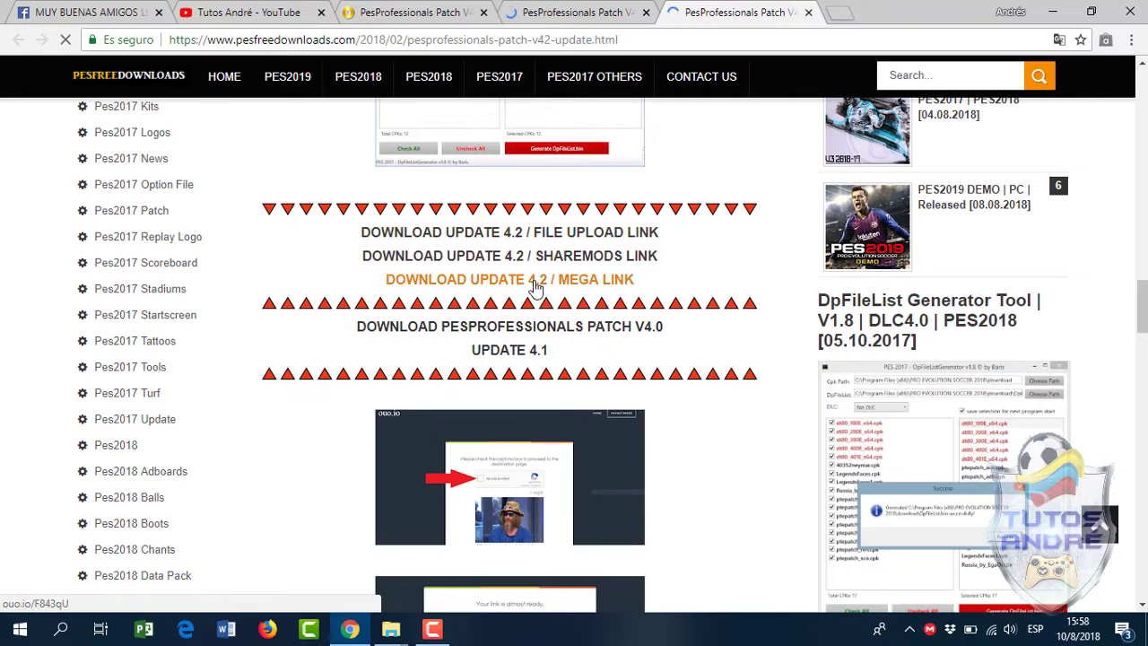
click(574, 332)
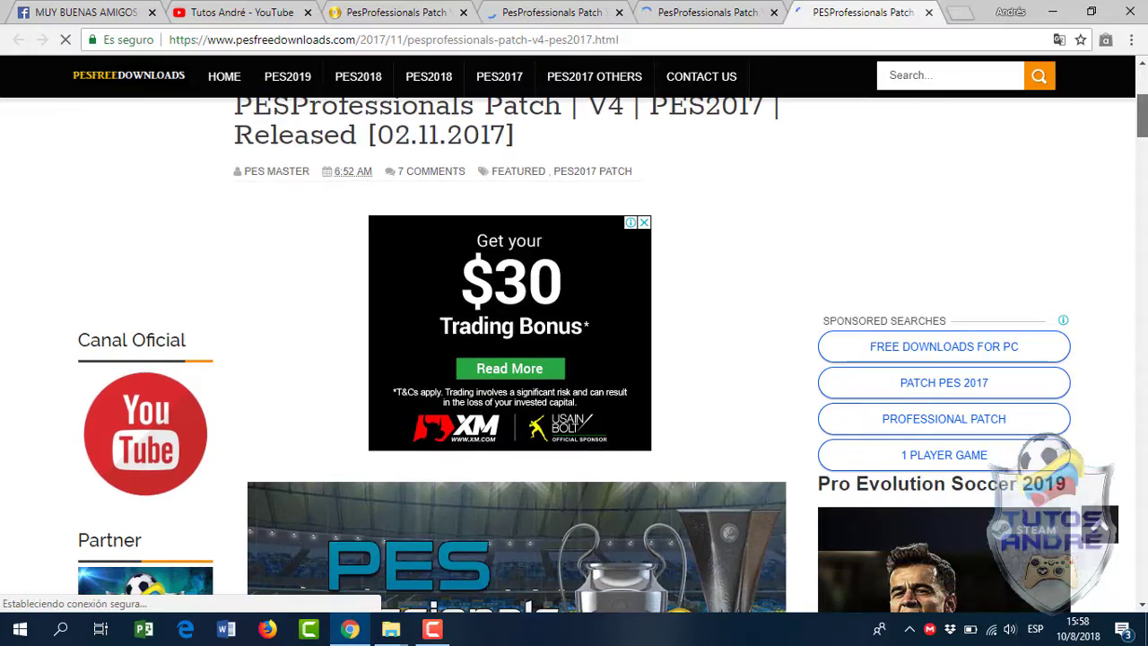
scroll(574, 359, down, 5)
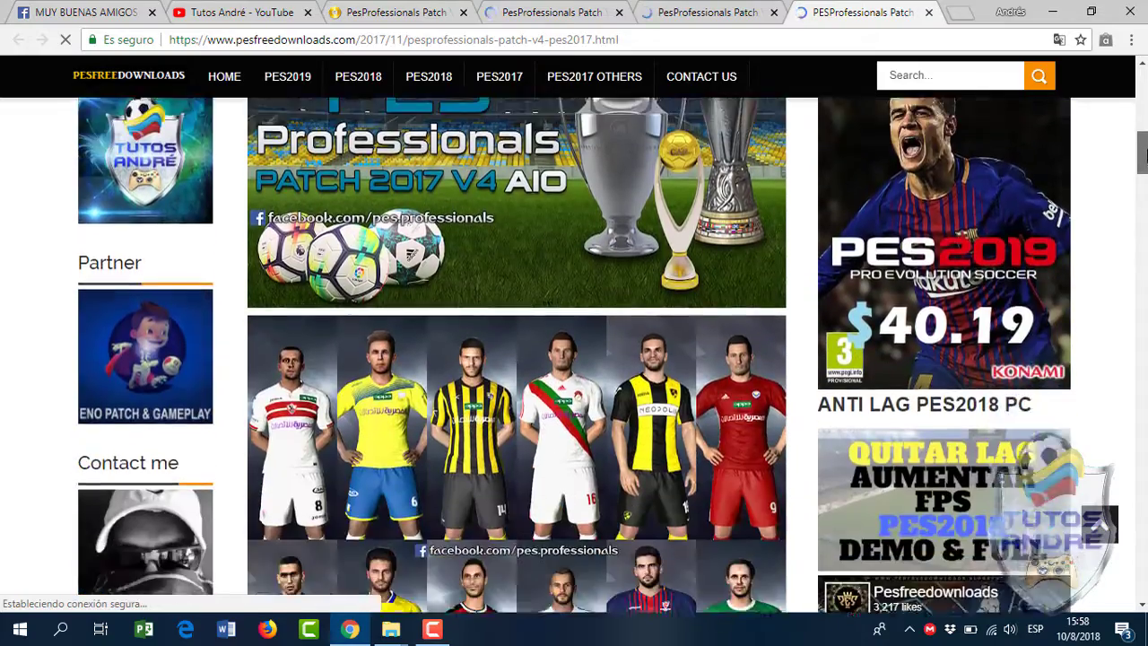
scroll(619, 417, down, 12)
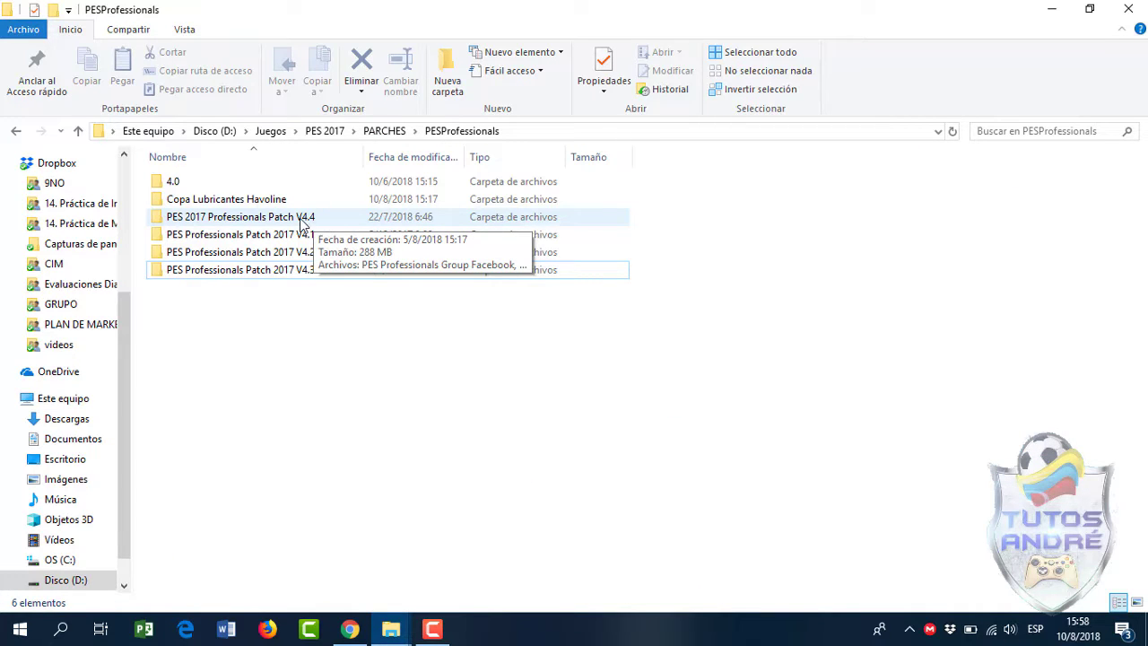
Switch to File Explorer and launch the PES Professionals Patch 2017 V4.4 installer from the PES 2017 Professionals Patch V4.4 folder
click(303, 224)
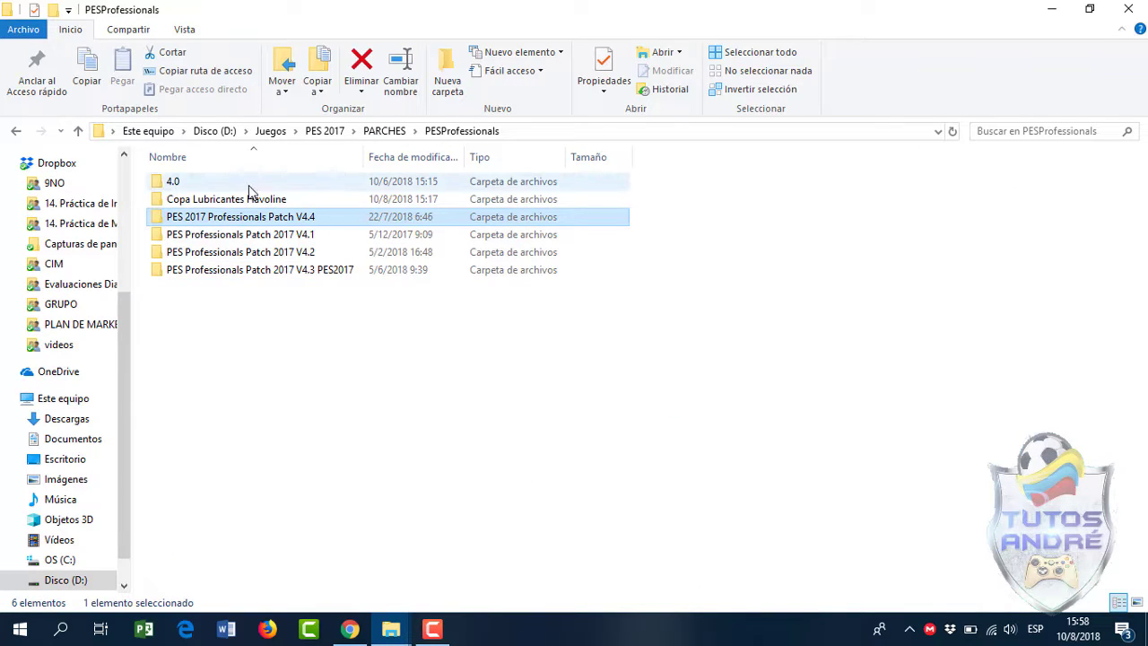
double_click(300, 223)
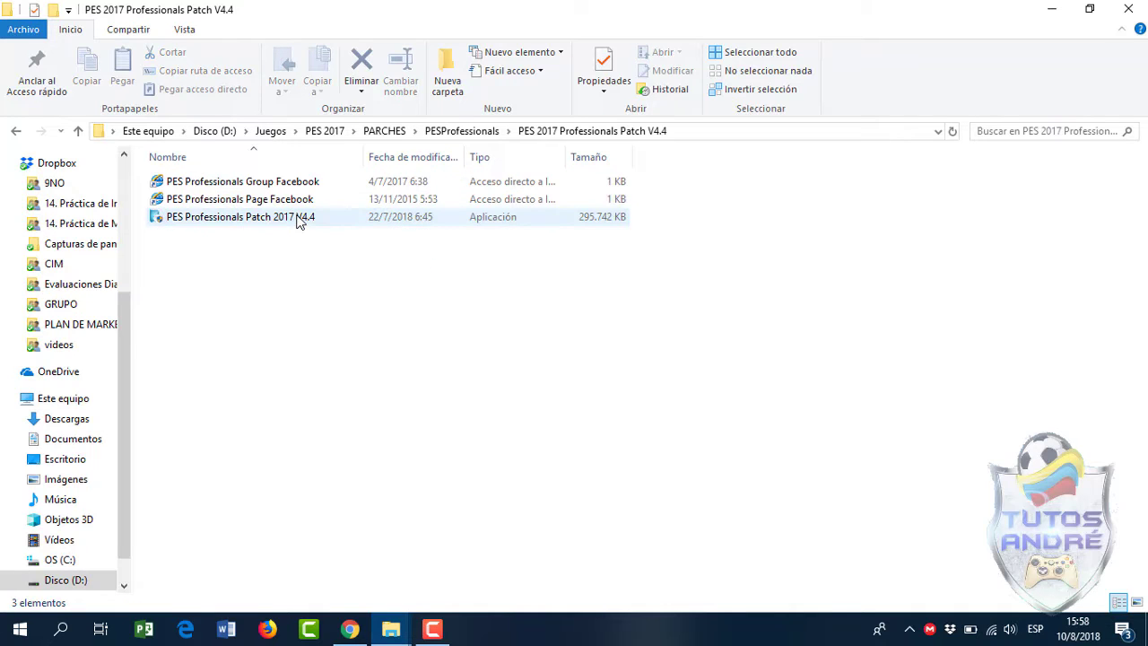
click(414, 219)
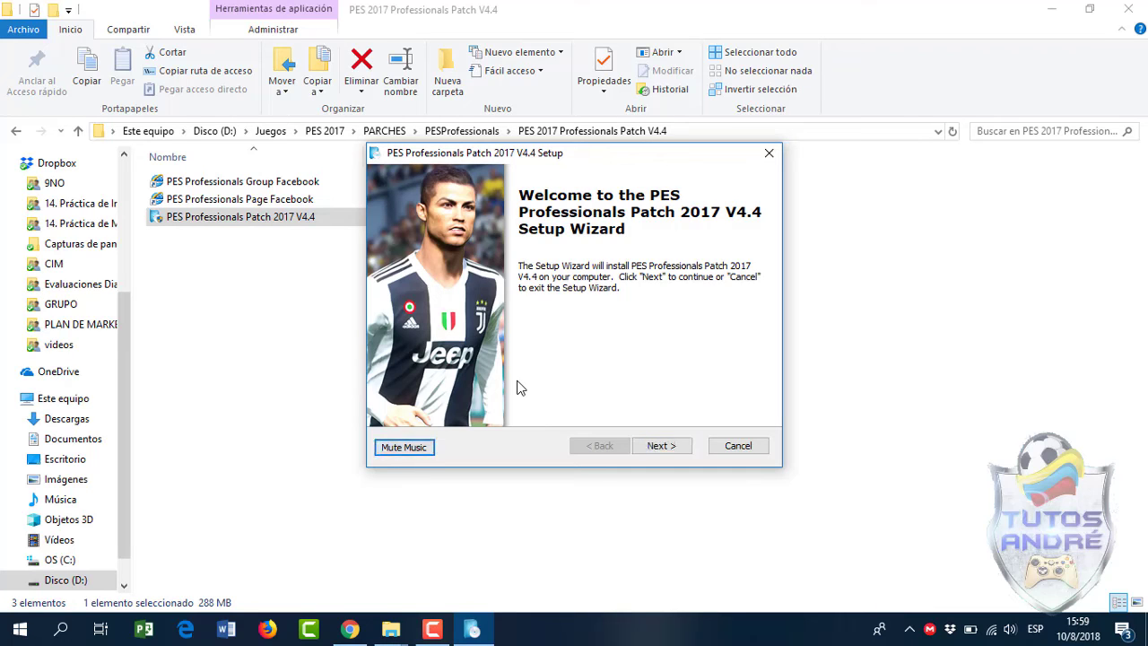
Set the patch's installation folder to D:\Steam\steamapps\common\Pro Evolution Soccer 2017\ in the setup wizard
key(Return)
key(Tab)
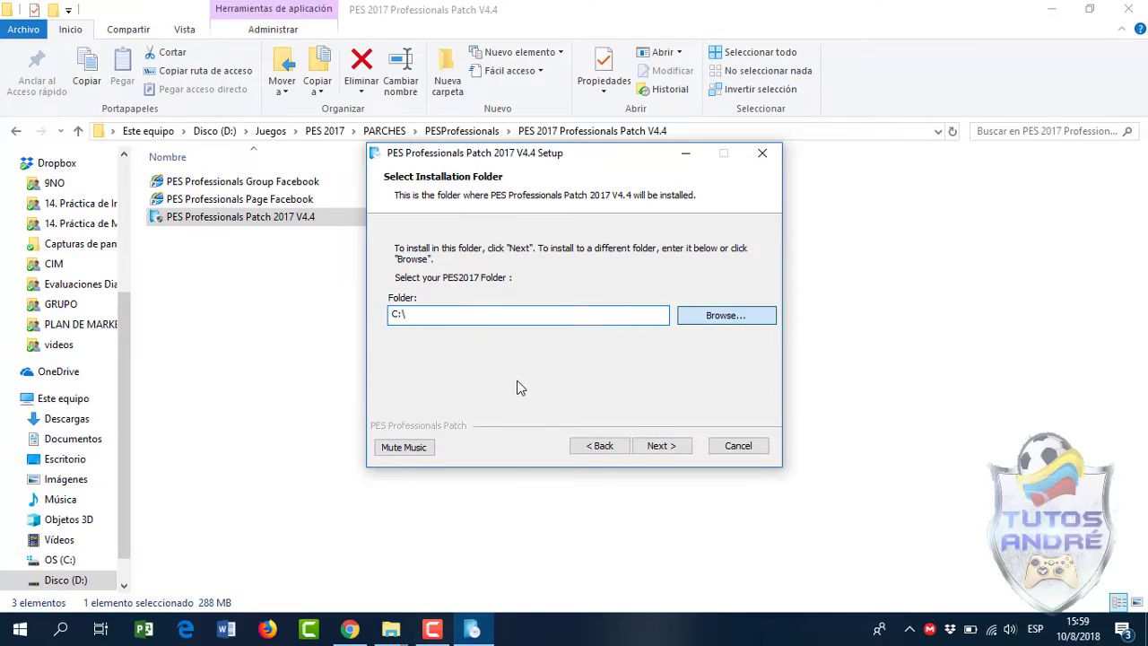
key(Return)
key(shift+Tab)
key(shift+Tab)
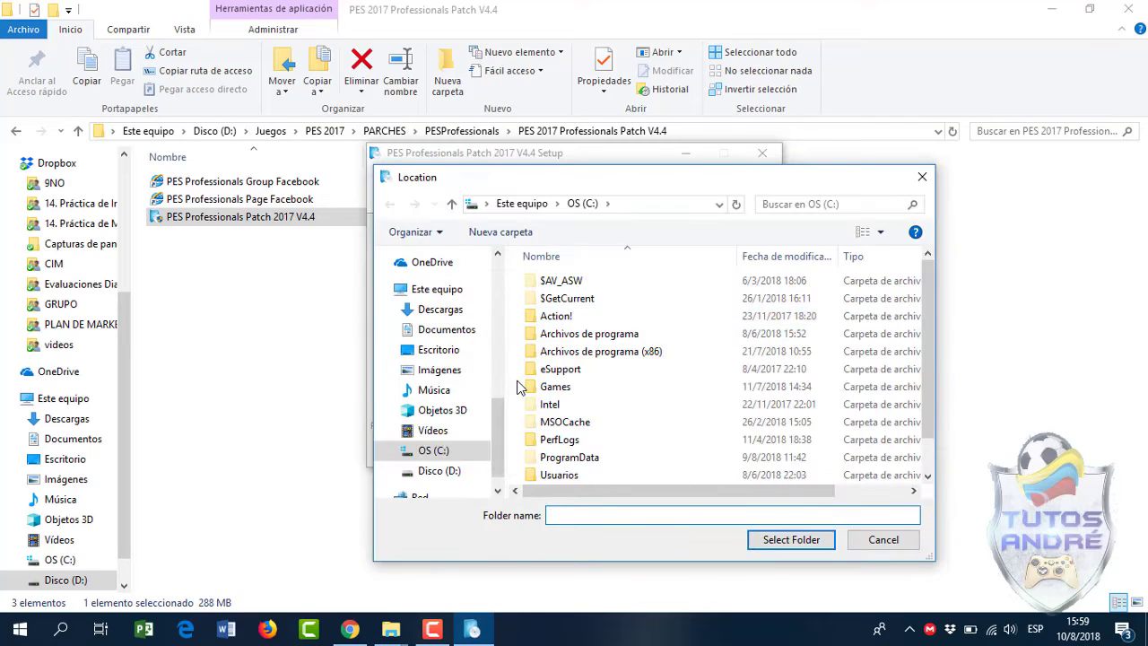
key(Down)
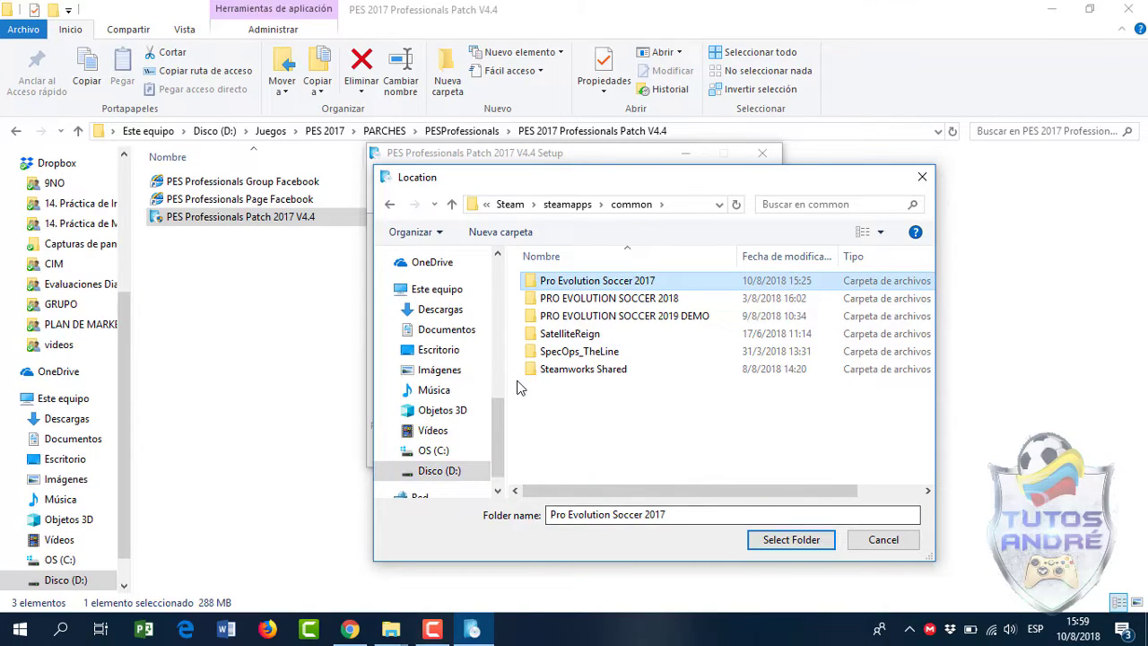
key(Tab)
key(Return)
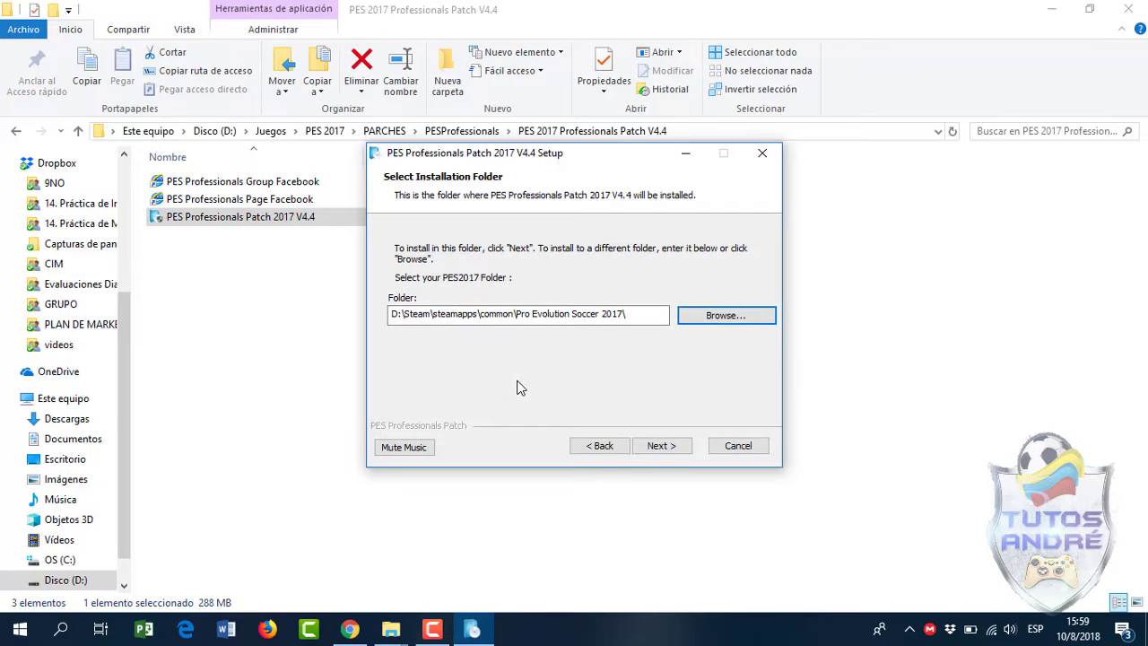
Install PES Professionals Patch 2017 V4.4 and finish the setup wizard
key(Return)
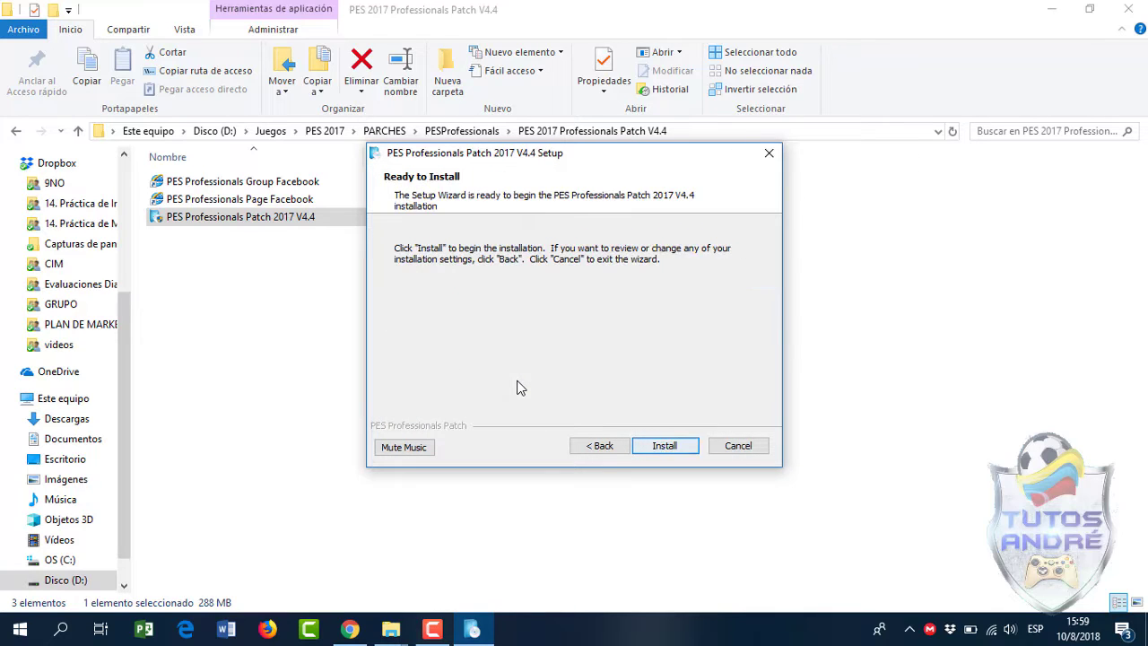
key(Return)
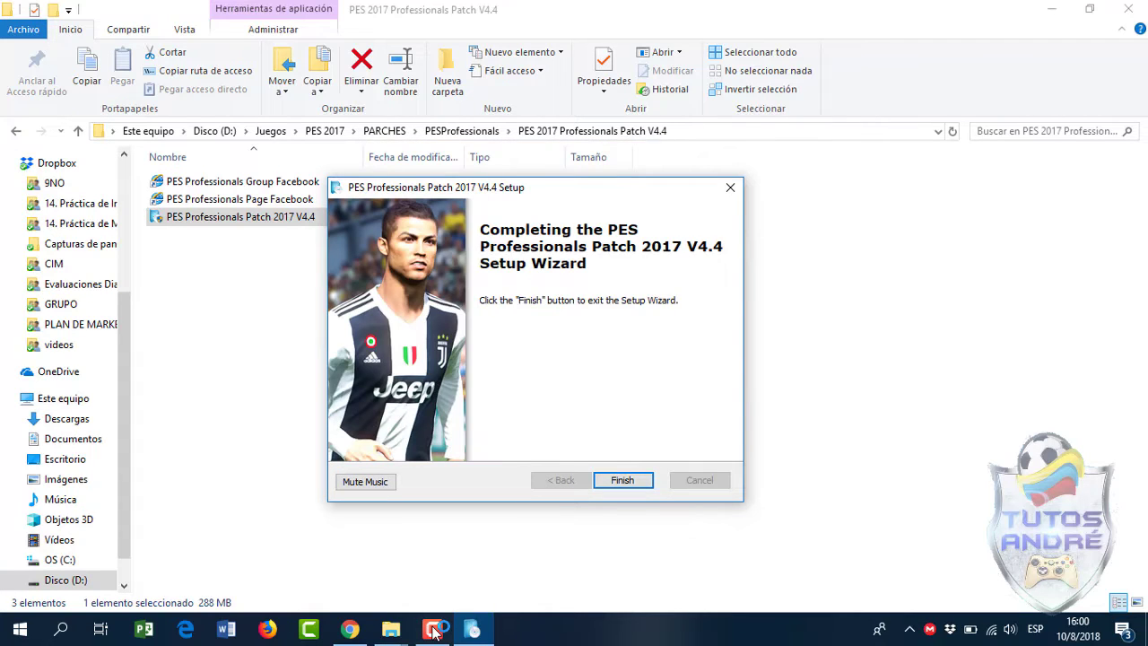
key(Return)
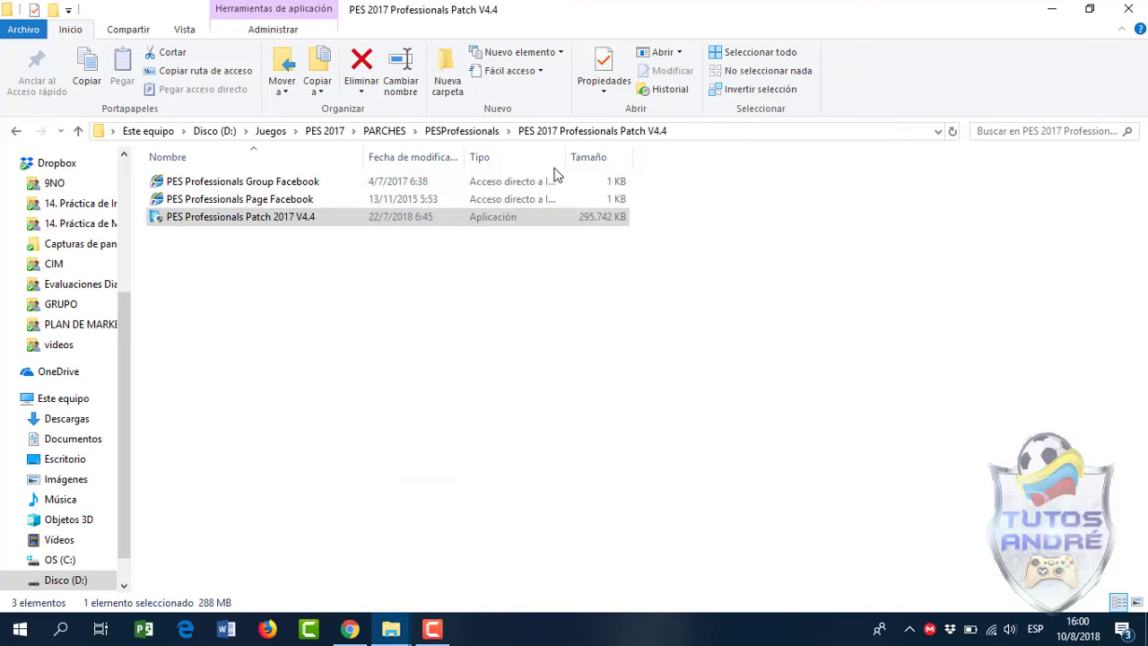
Extract the HAVOLINE CUP BY LATINPESEDIT archive in place within the Copa Lubricantes Havoline folder
click(461, 131)
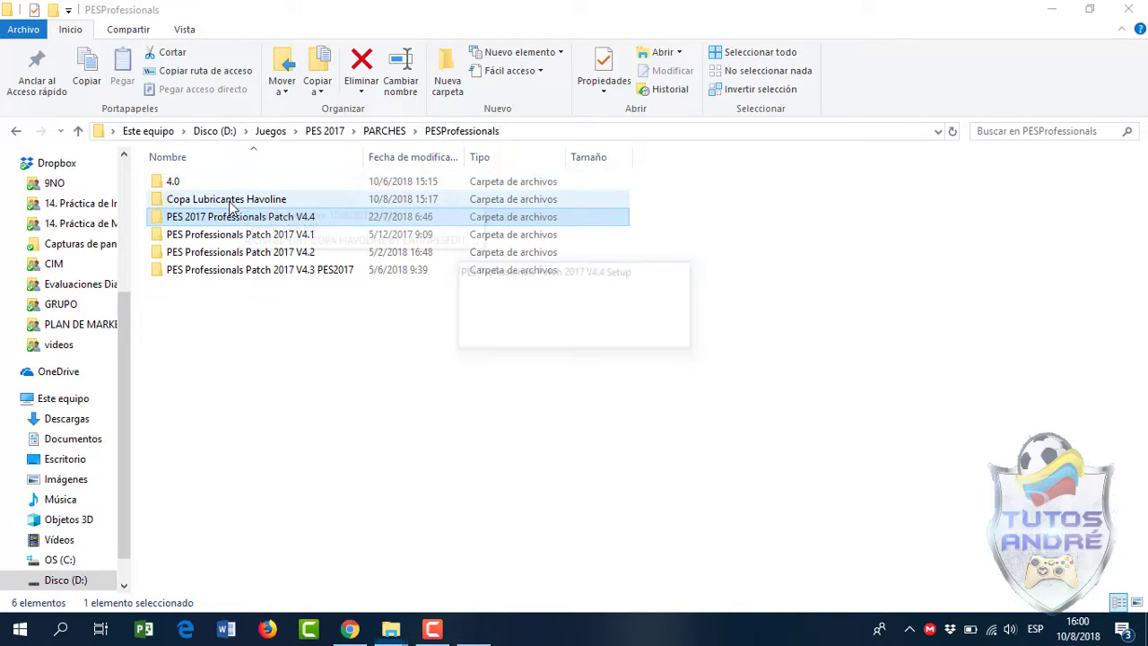
double_click(228, 204)
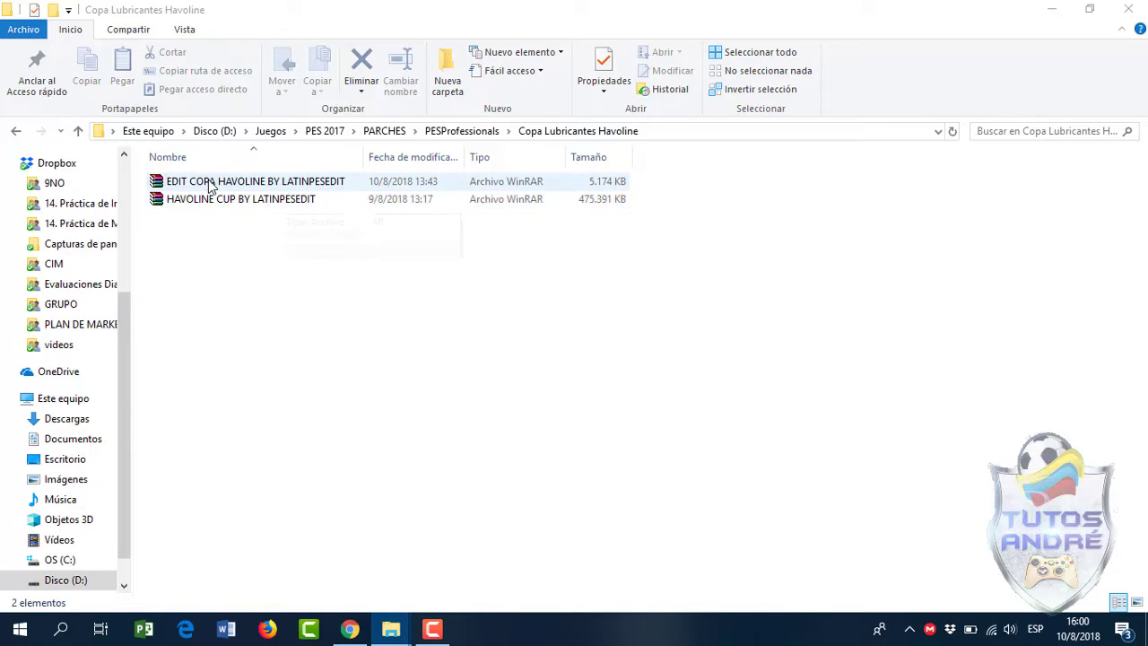
click(208, 186)
click(211, 220)
click(230, 204)
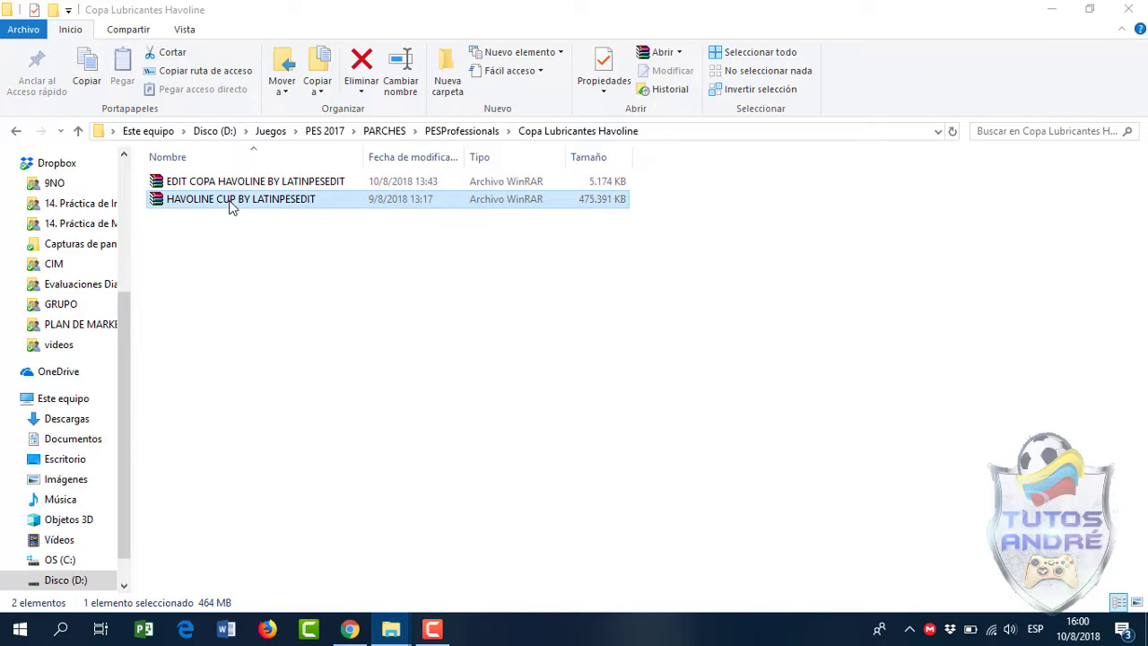
right_click(216, 204)
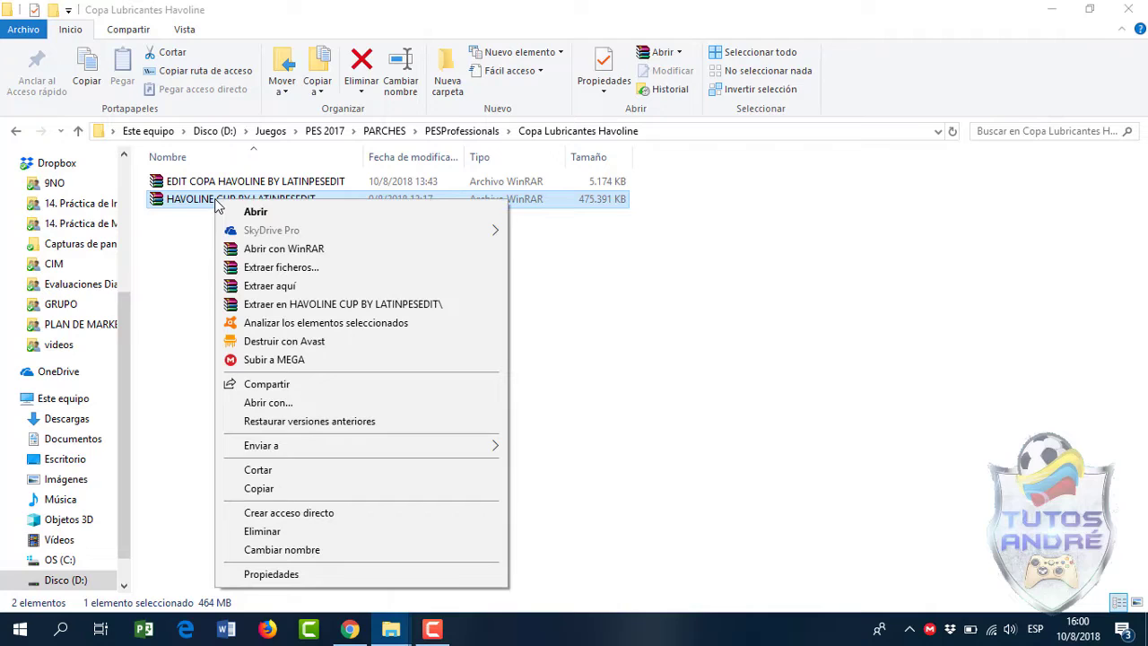
click(266, 282)
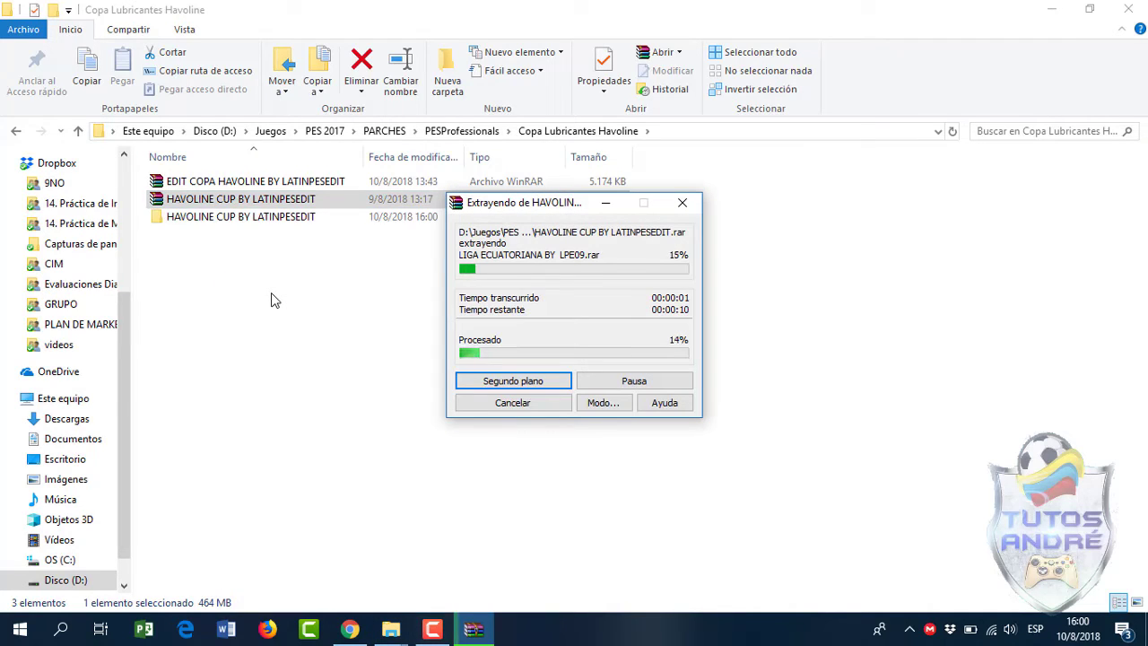
Extract the EDIT COPA HAVOLINE BY LATINPESEDIT archive into the same folder
click(253, 199)
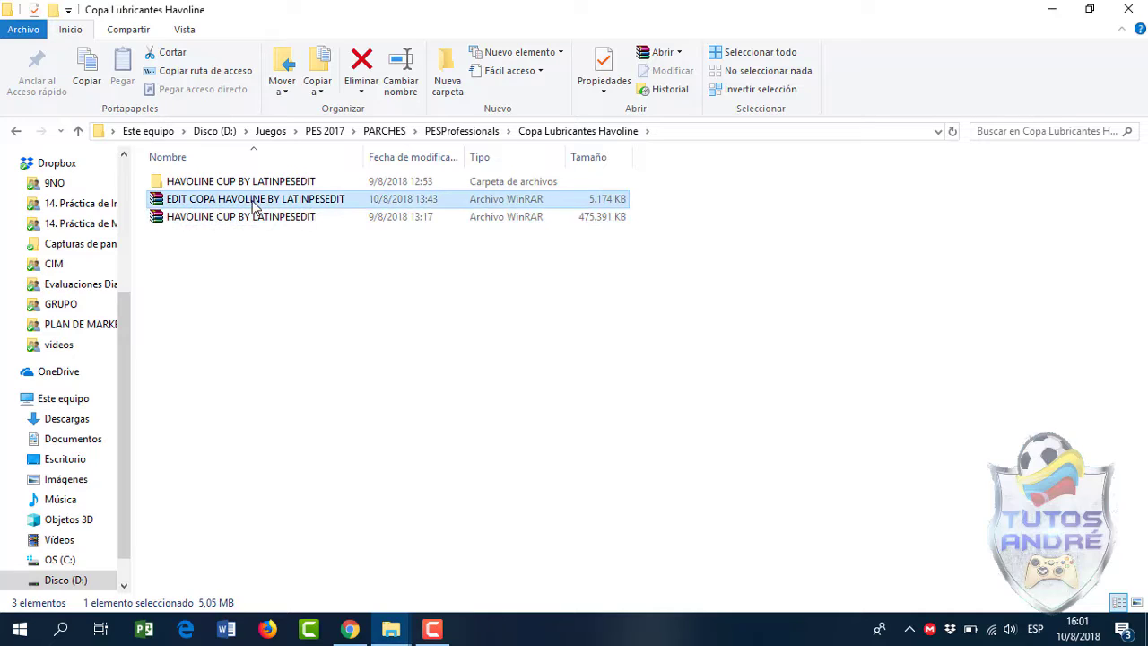
right_click(252, 199)
click(325, 288)
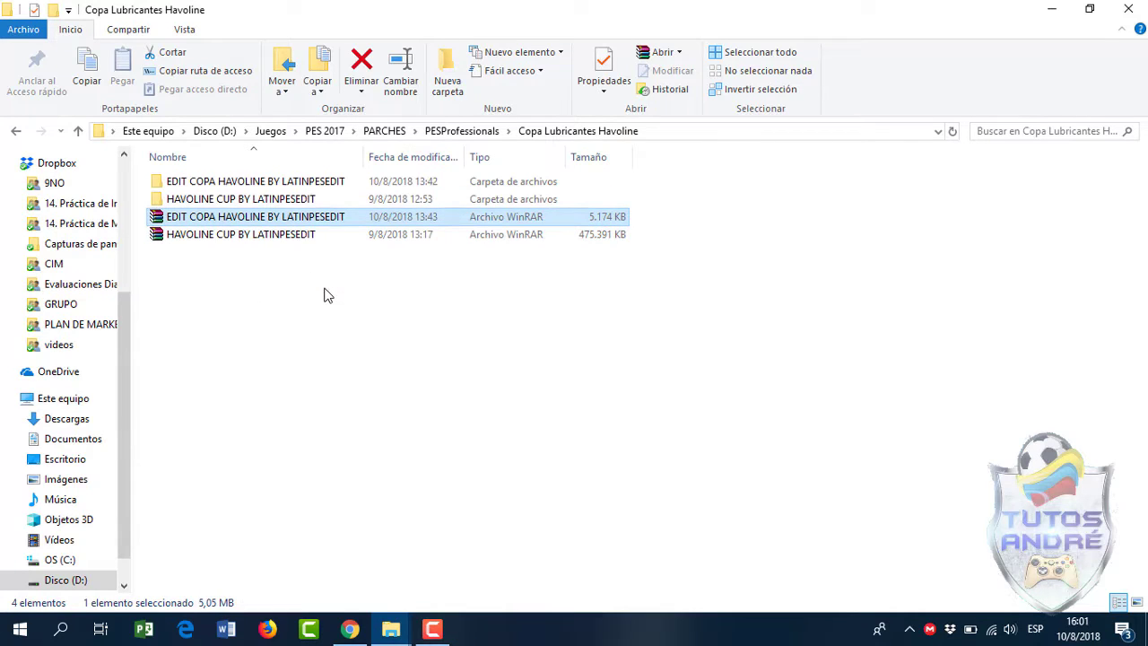
View the MODO DE EMPLEACIÓN image in the extracted HAVOLINE CUP BY LATINPESEDIT folder, and return to that folder
double_click(260, 199)
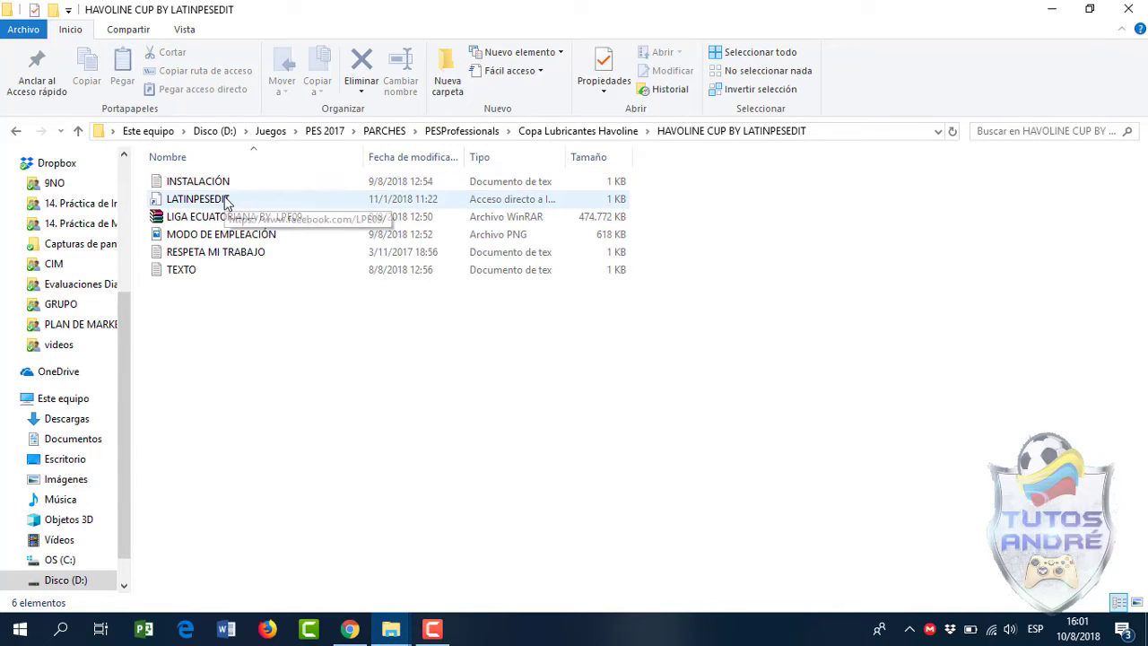
click(205, 240)
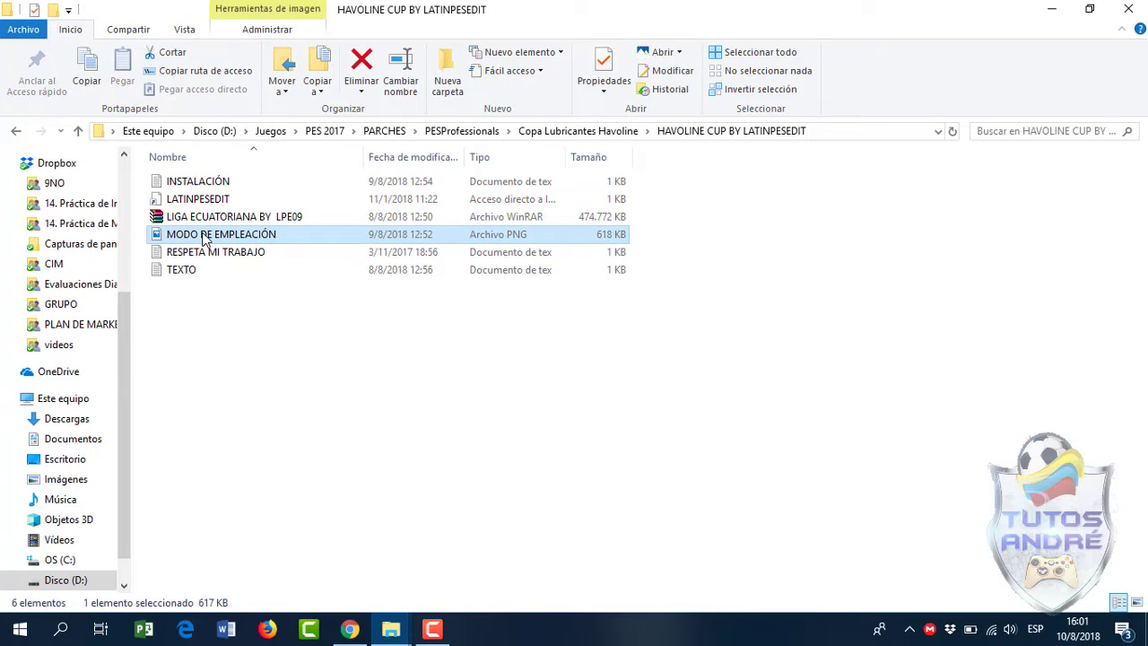
double_click(205, 235)
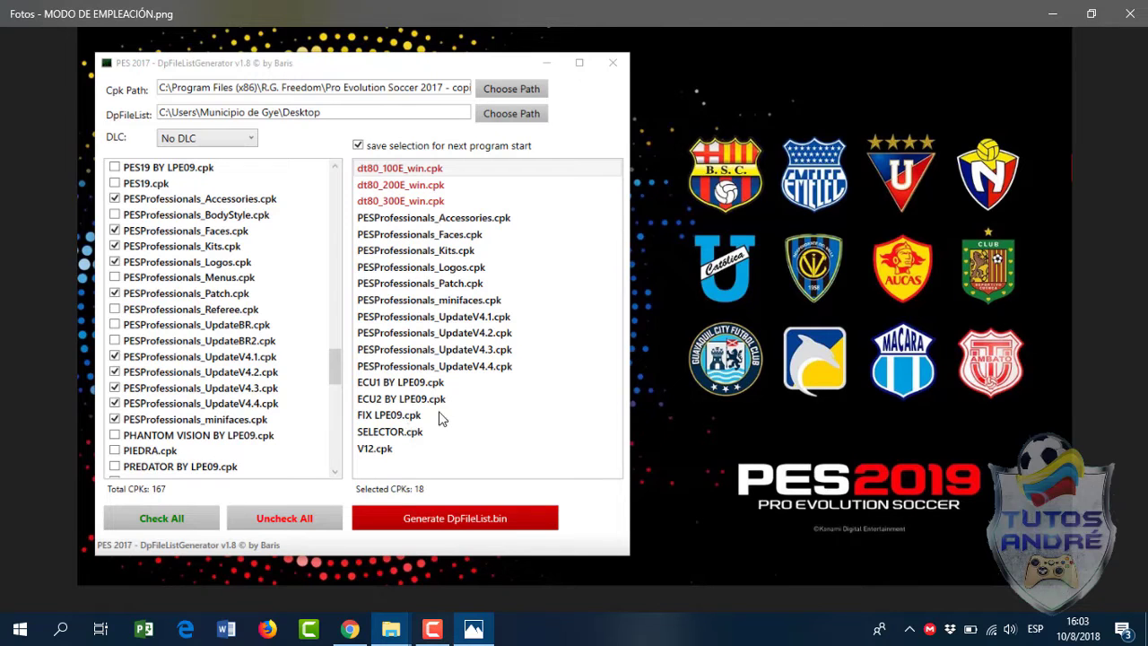
mouse_move(391, 635)
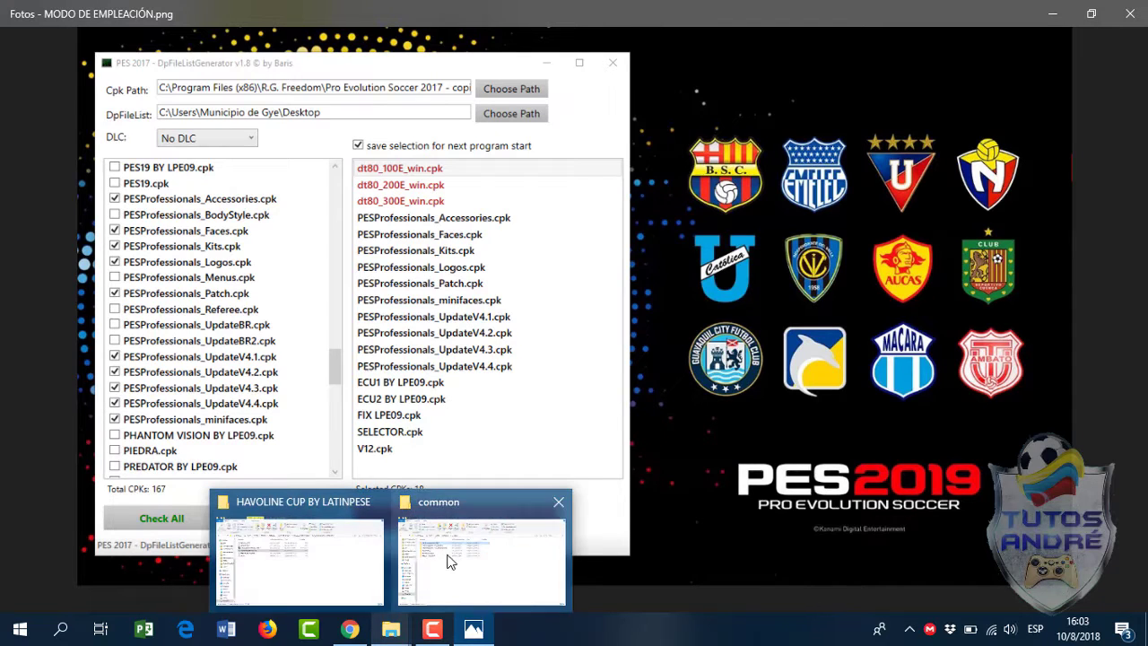
click(332, 543)
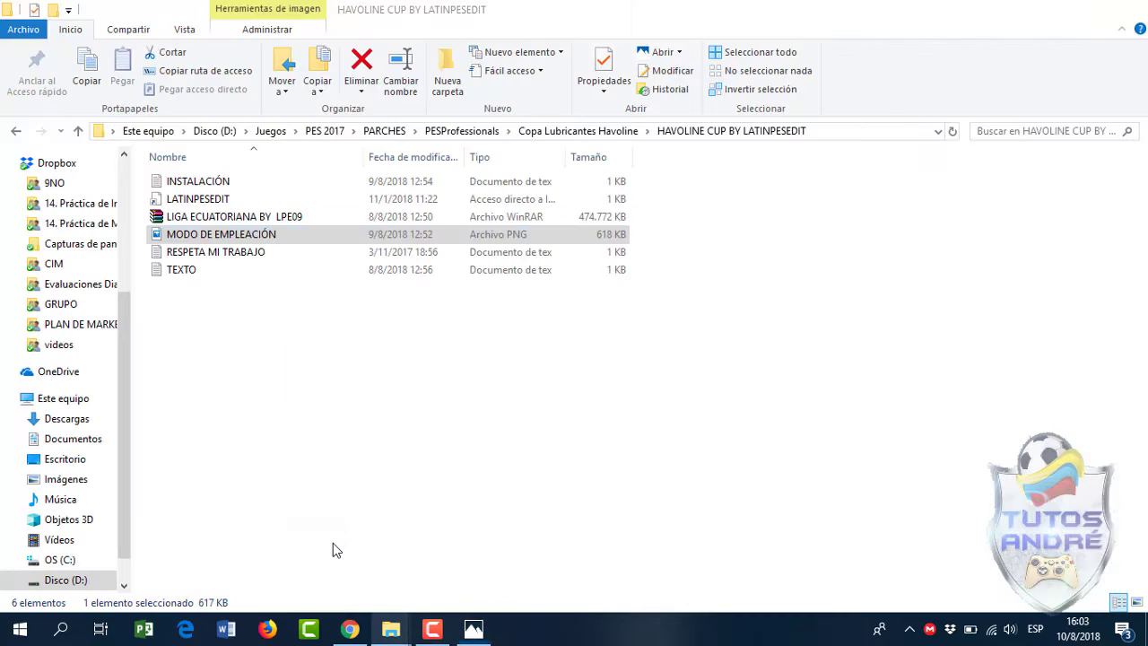
Extract the LIGA ECUATORIANA BY LPE09 archive in place and open the extracted folder
click(240, 219)
right_click(215, 220)
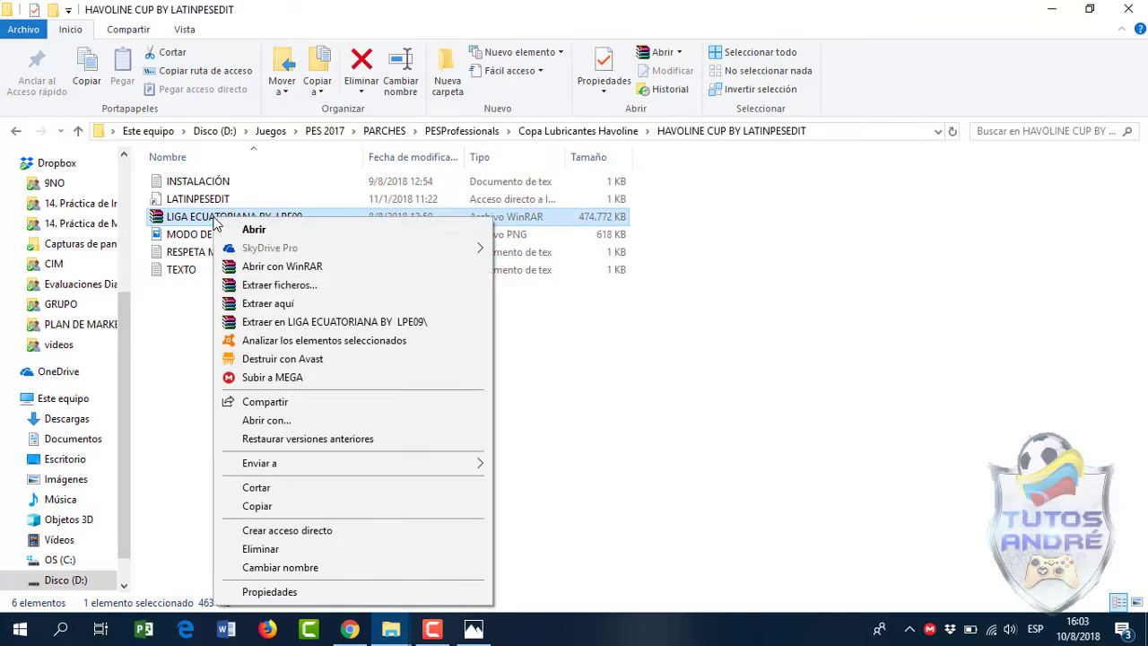
click(277, 303)
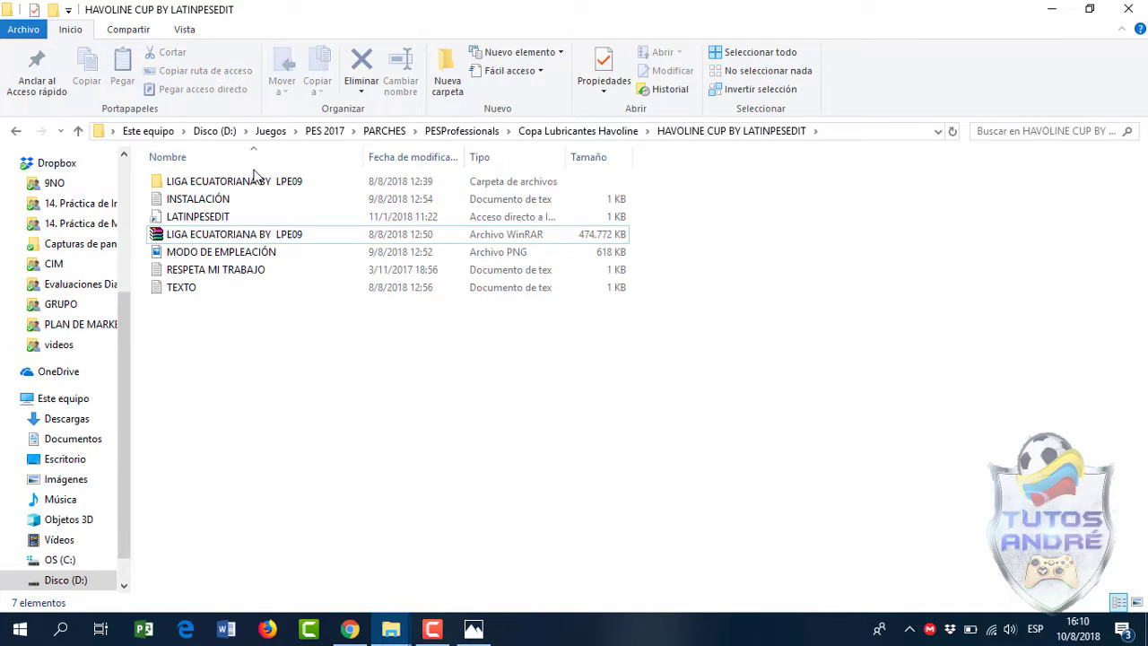
double_click(252, 181)
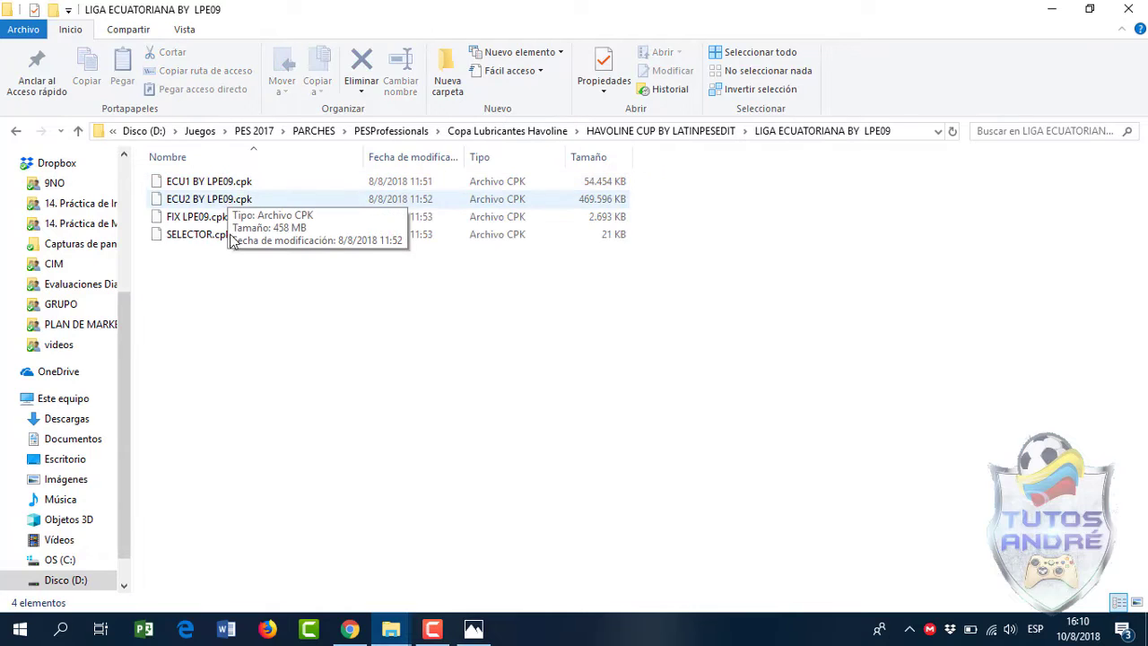
Move the four CPK files from the LIGA ECUATORIANA BY LPE09 folder into the Steam Pro Evolution Soccer 2017 download folder
drag(215, 266, 266, 183)
right_click(245, 196)
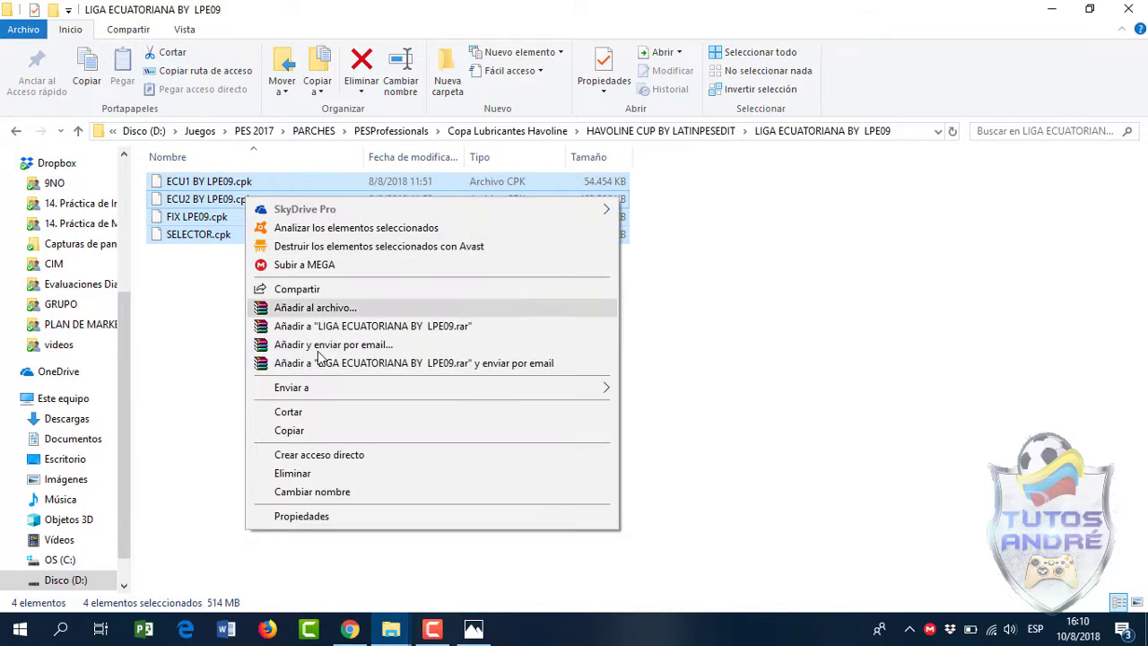
click(288, 418)
mouse_move(391, 629)
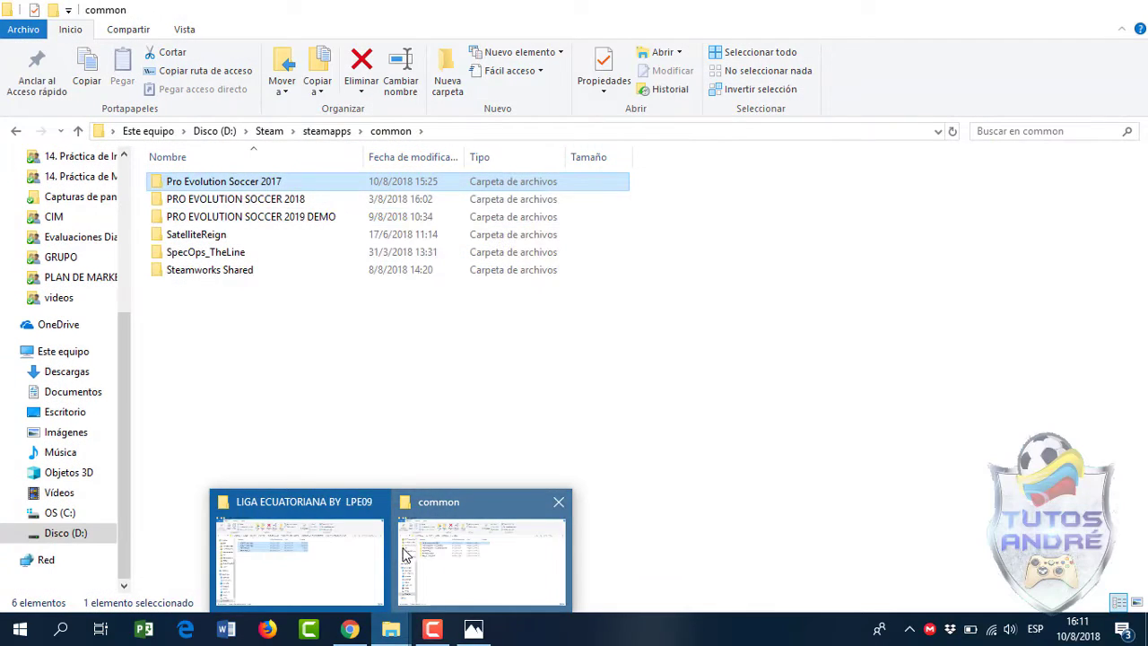
click(438, 549)
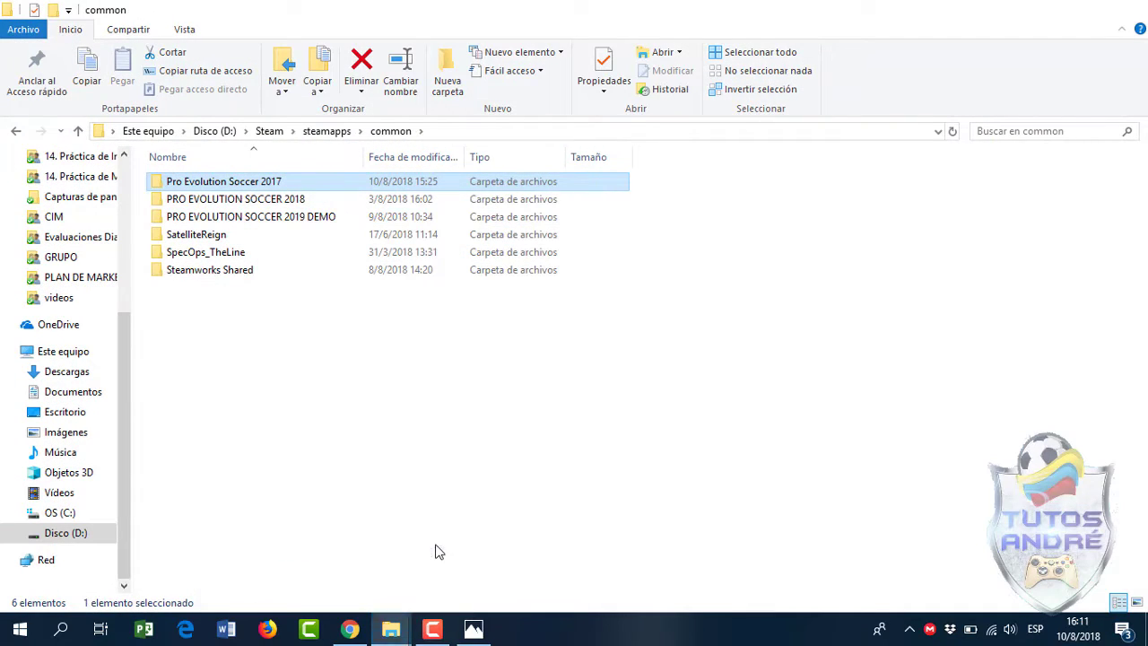
double_click(273, 185)
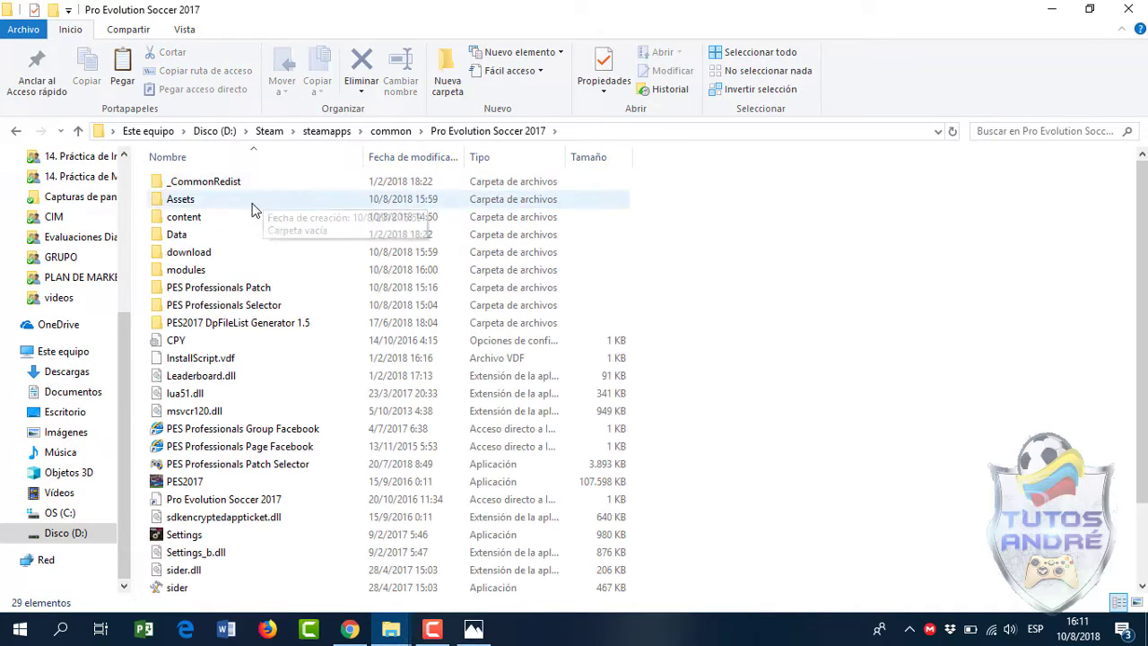
double_click(213, 258)
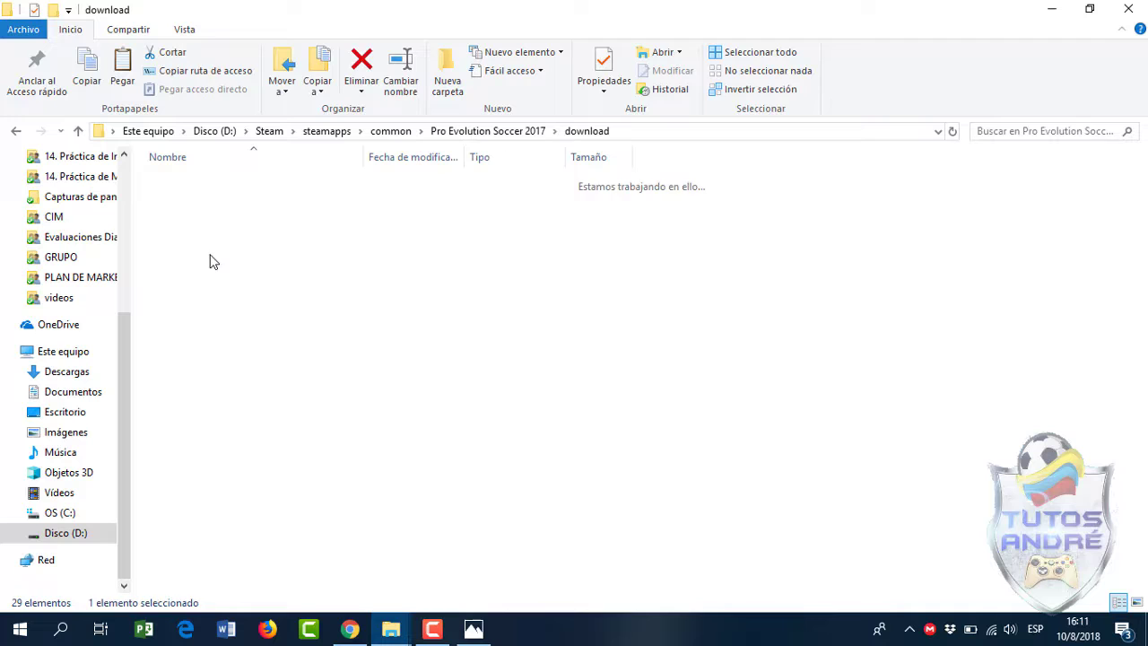
right_click(314, 576)
click(357, 447)
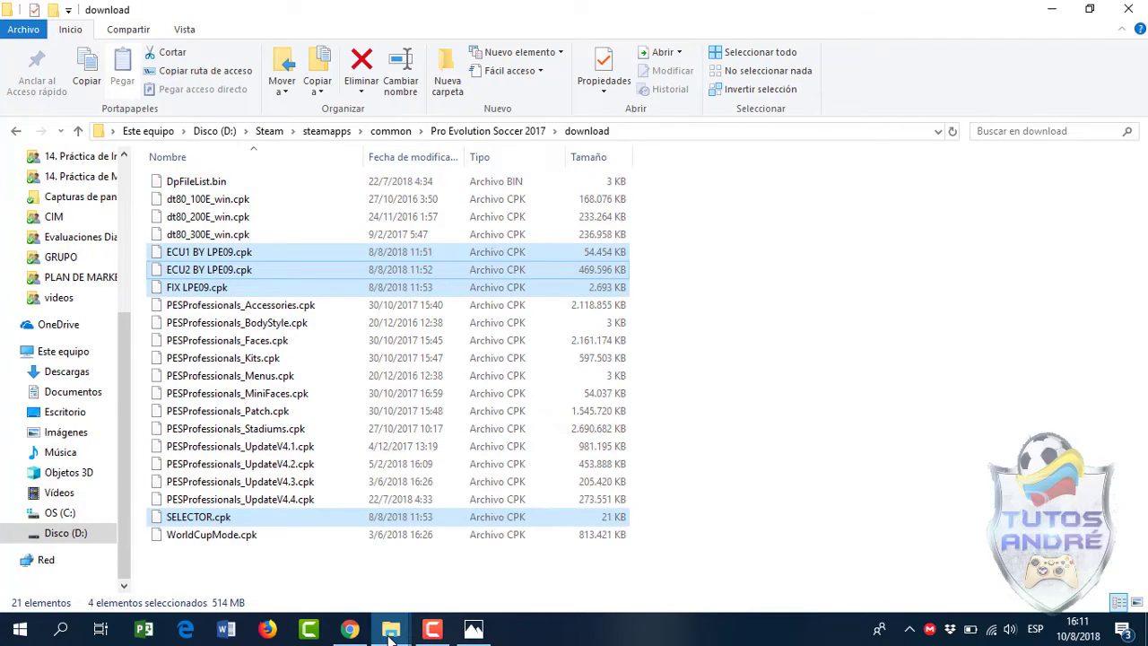
Copy the EDIT00000000 file from the EDIT COPA HAVOLINE BY LATINPESEDIT folder inside Copa Lubricantes Havoline
mouse_move(391, 628)
click(348, 543)
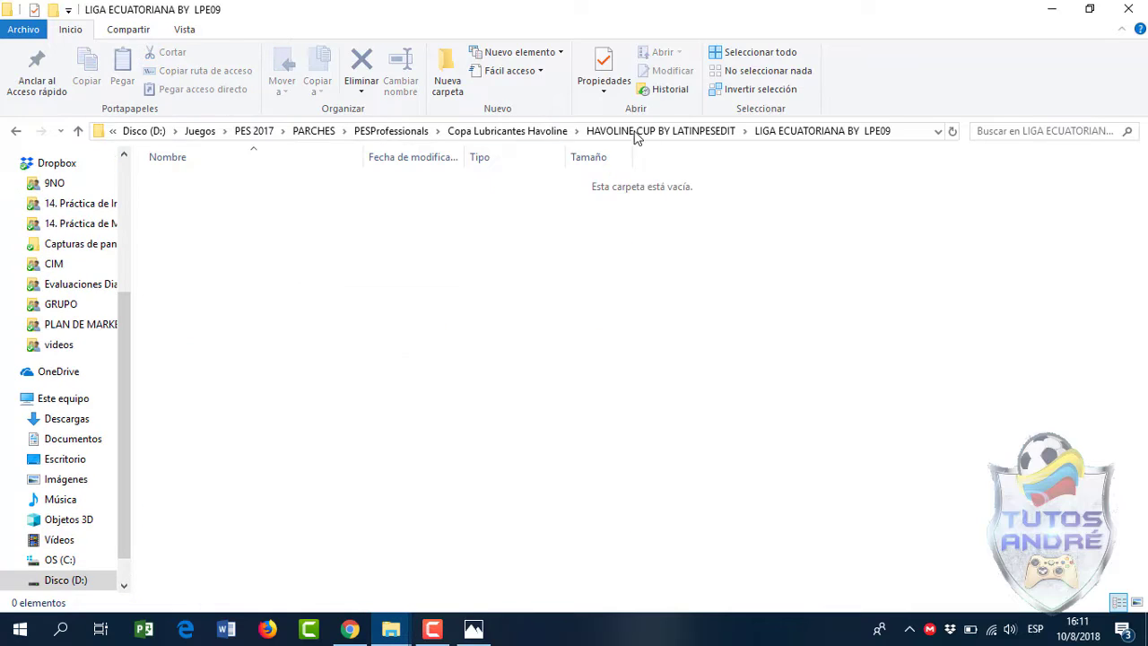
click(602, 131)
click(588, 132)
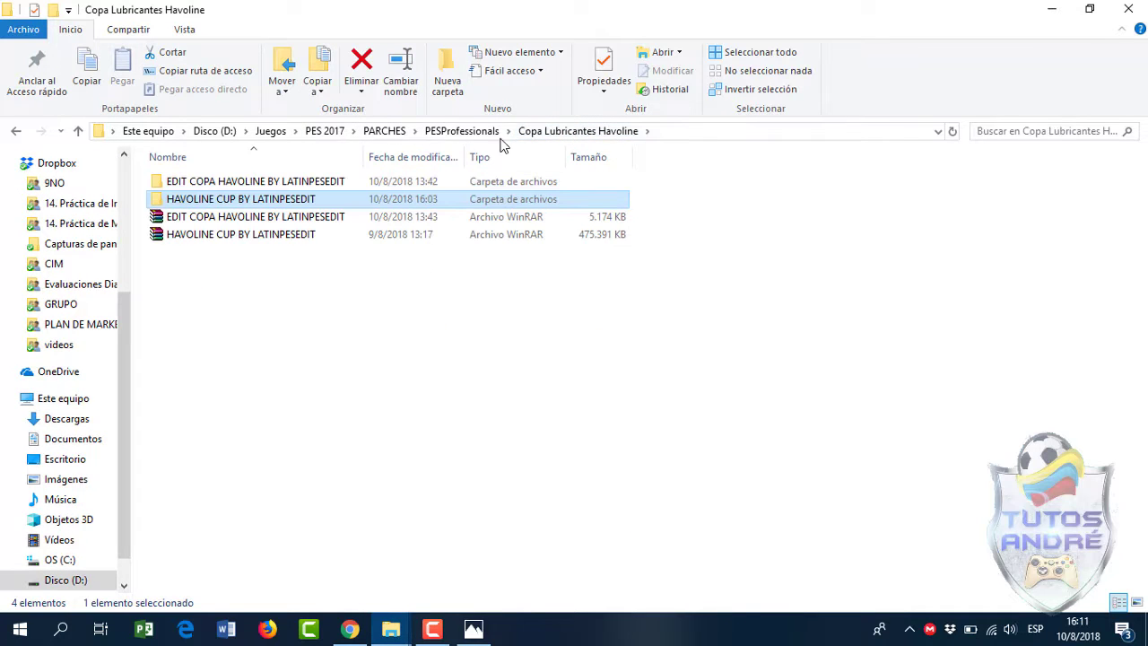
double_click(305, 183)
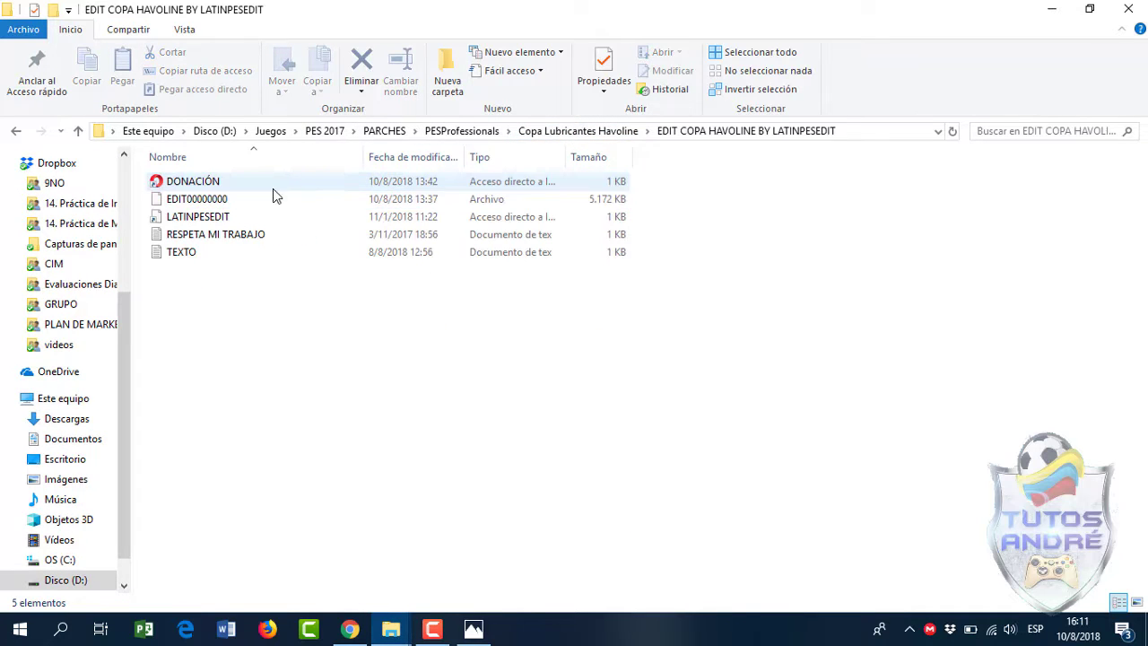
click(234, 199)
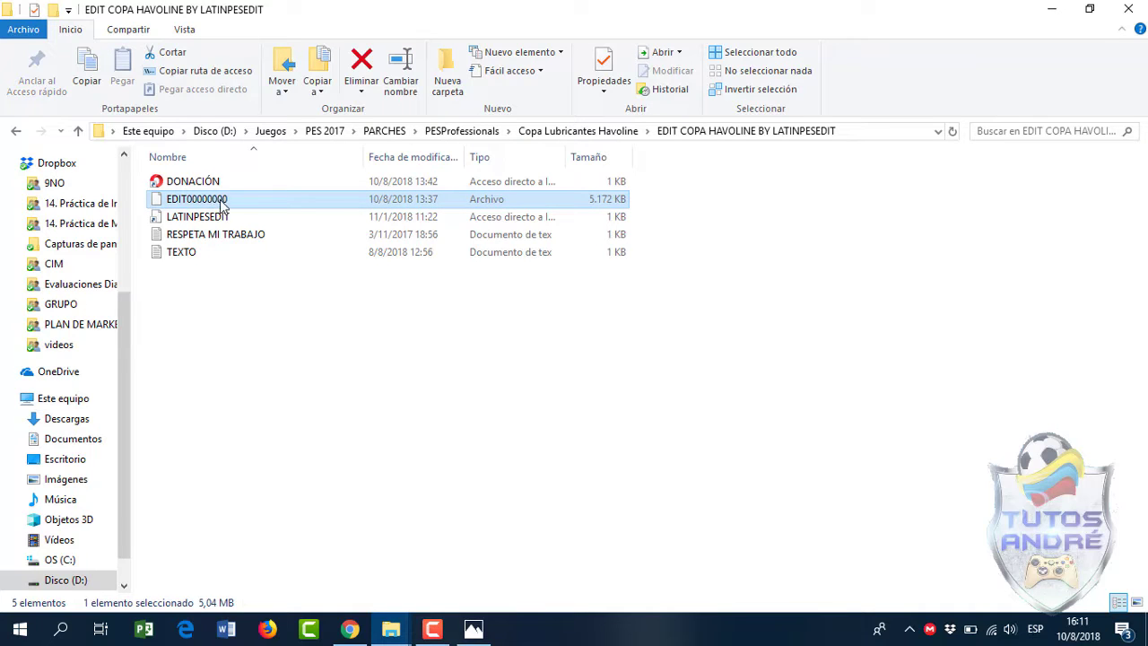
right_click(205, 205)
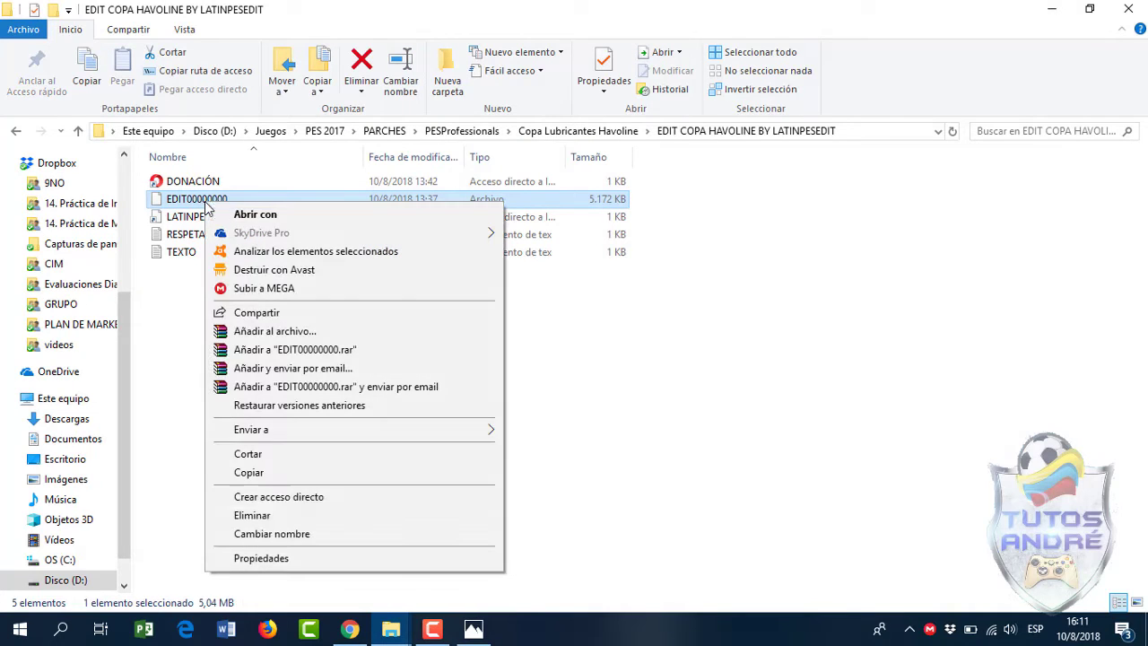
click(284, 476)
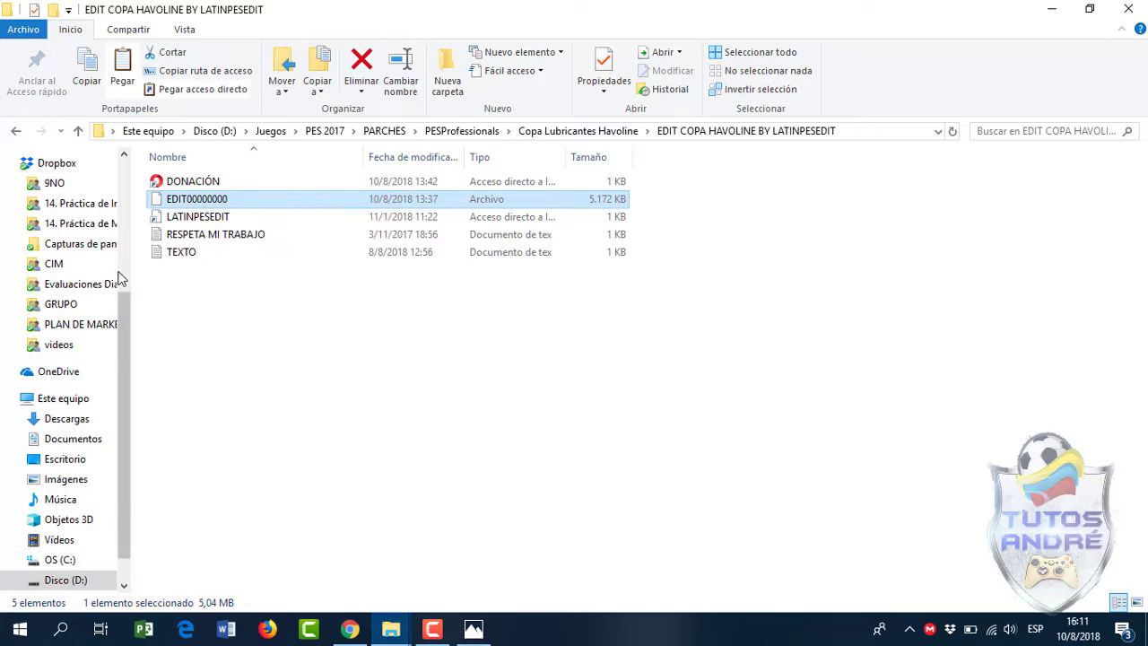
Back up the existing EDIT00000000 file as EDIT00000000.rar in the Documents\KONAMI\Pro Evolution Soccer 2017\save folder
click(72, 439)
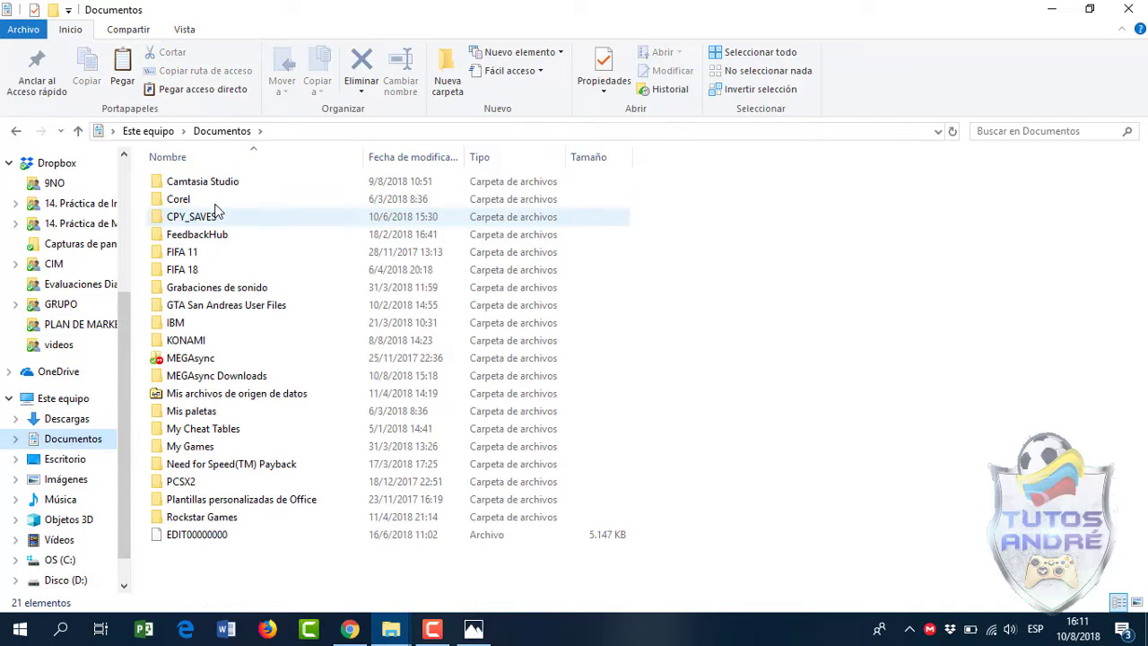
double_click(205, 340)
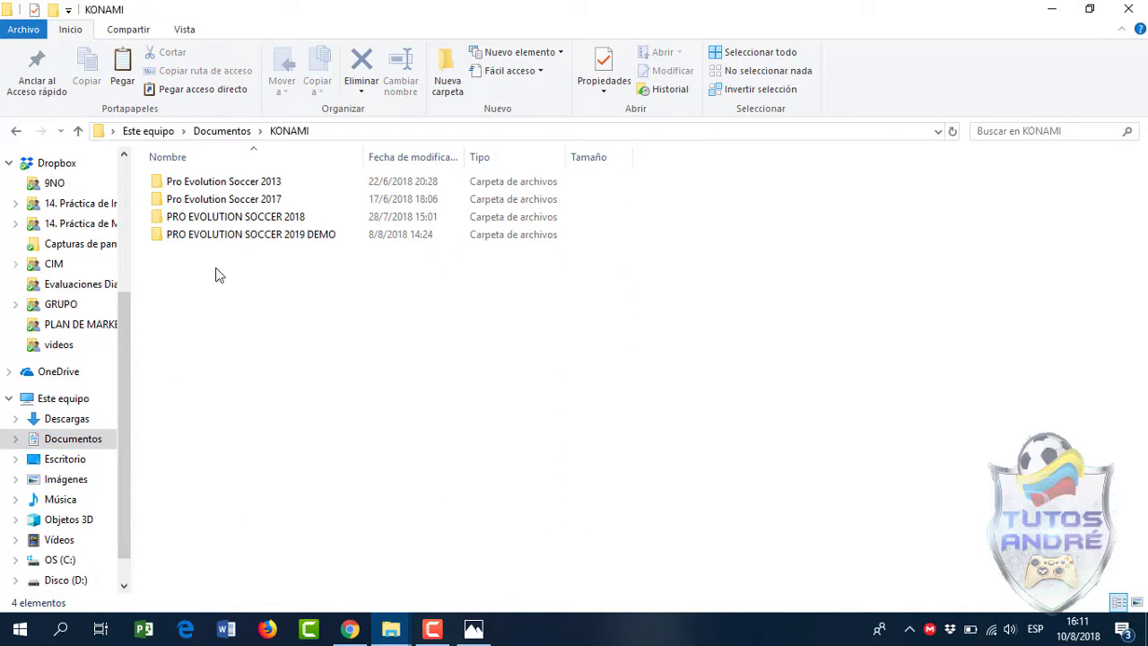
click(276, 202)
double_click(275, 202)
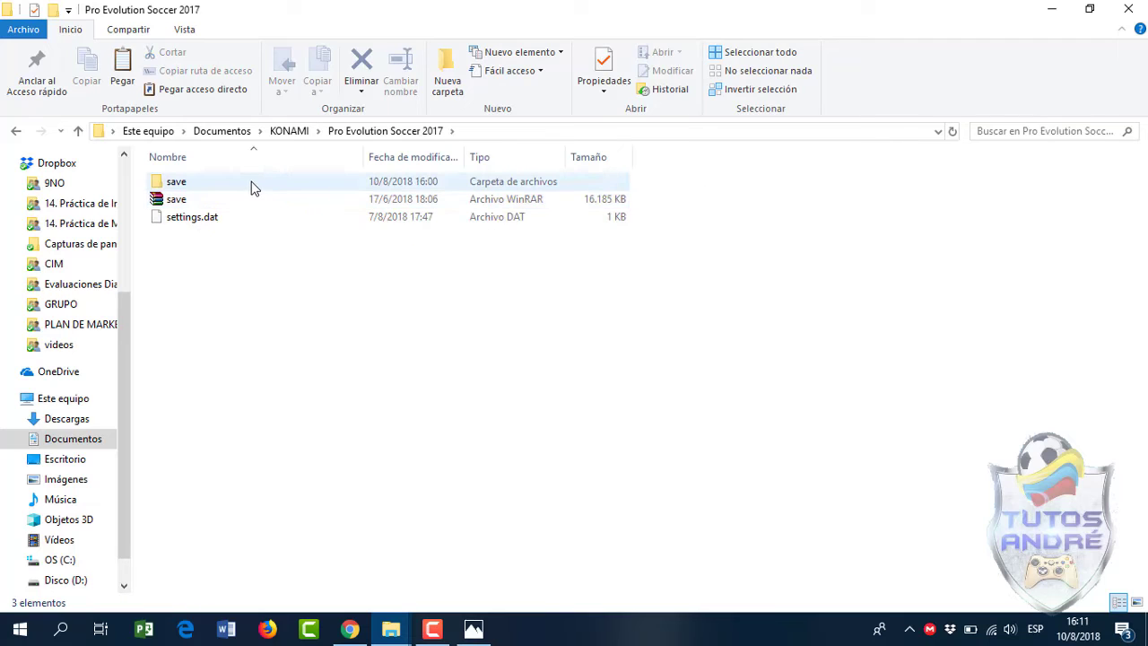
double_click(252, 188)
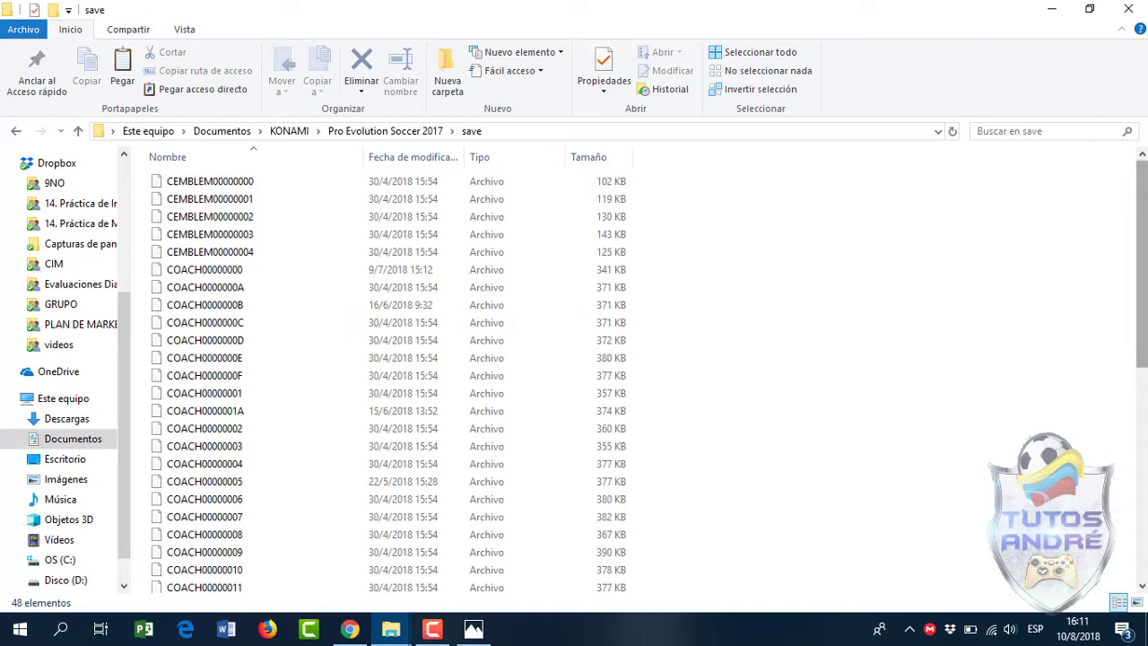
scroll(1118, 482, down, 5)
scroll(1119, 482, down, 1)
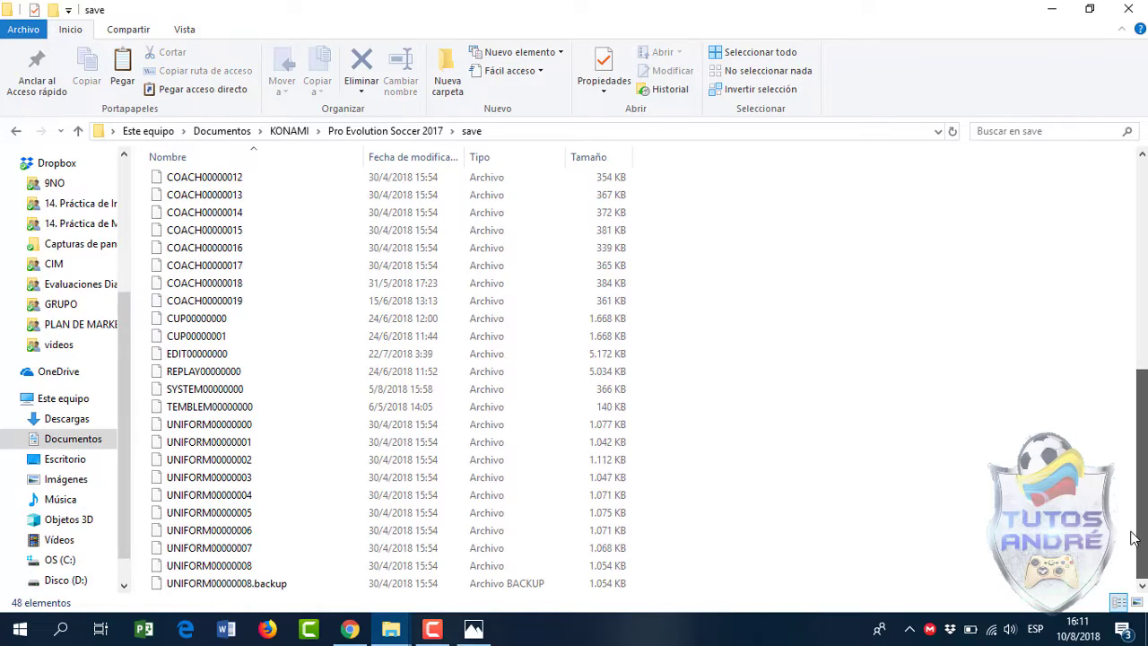
right_click(197, 354)
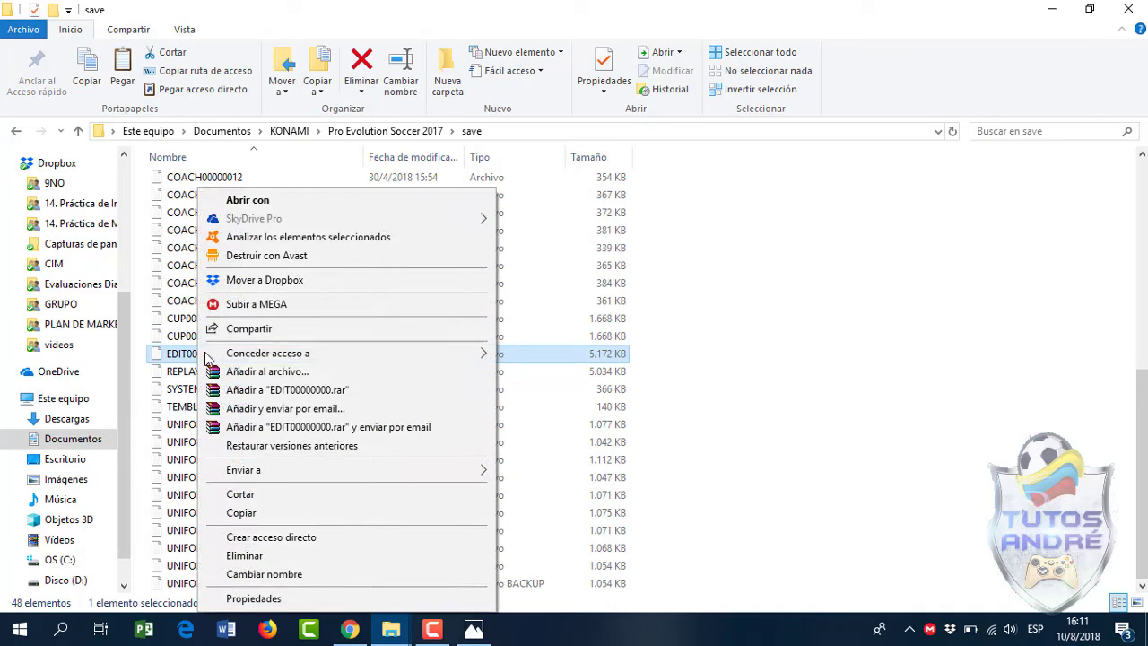
click(302, 391)
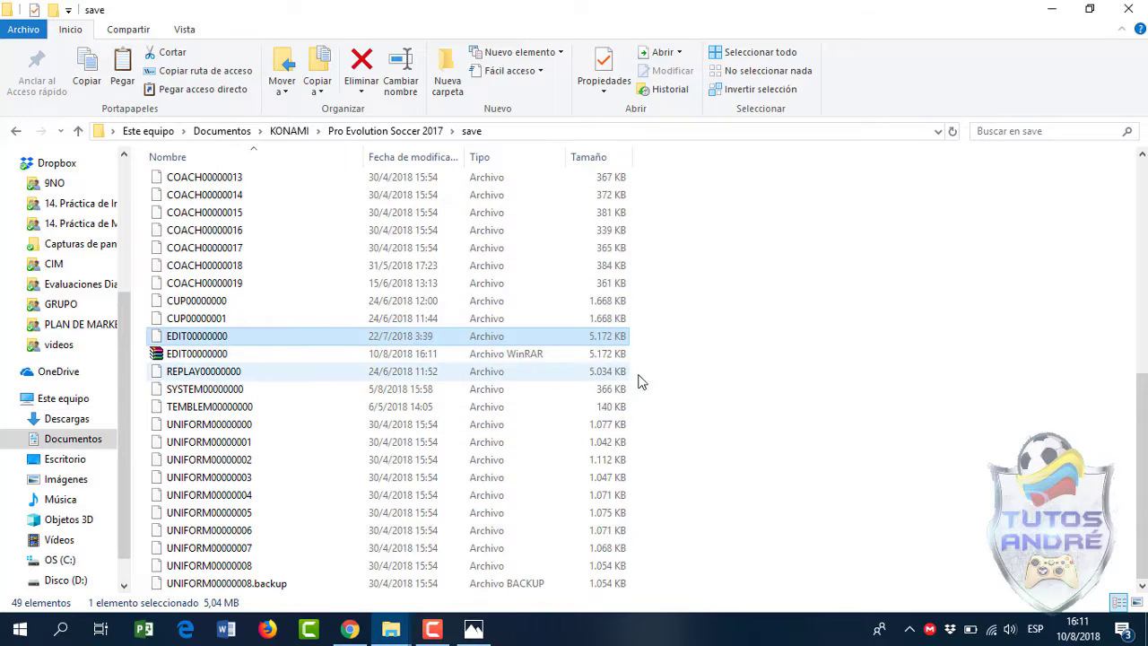
Paste the copied EDIT00000000 into the save folder, replacing the existing file
right_click(677, 355)
click(737, 208)
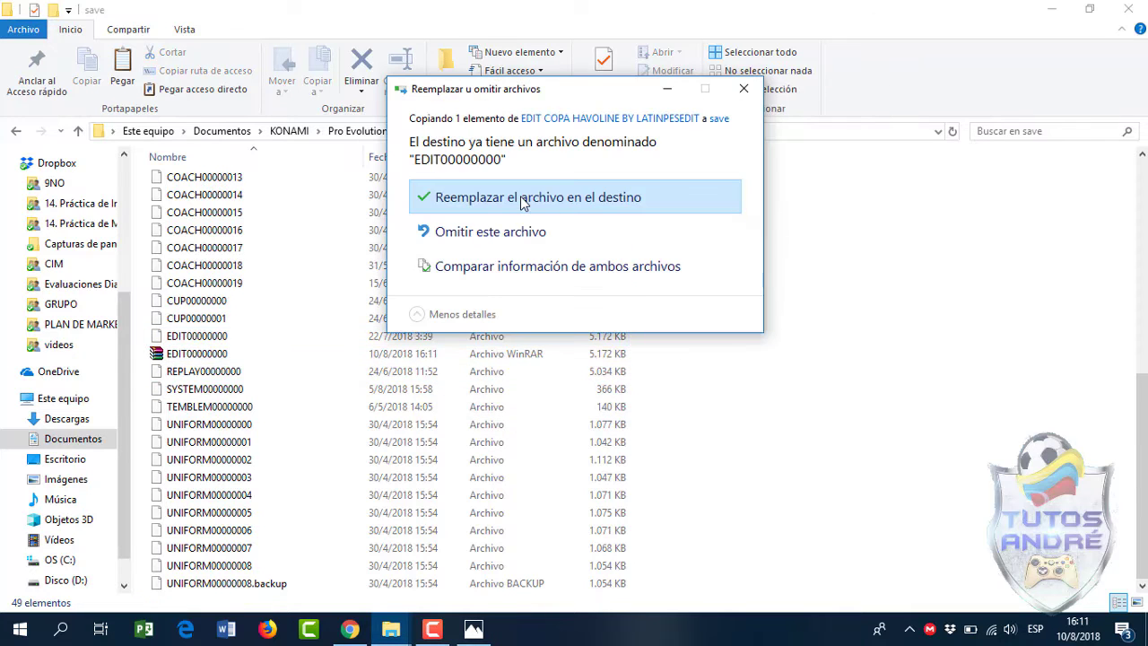
click(523, 201)
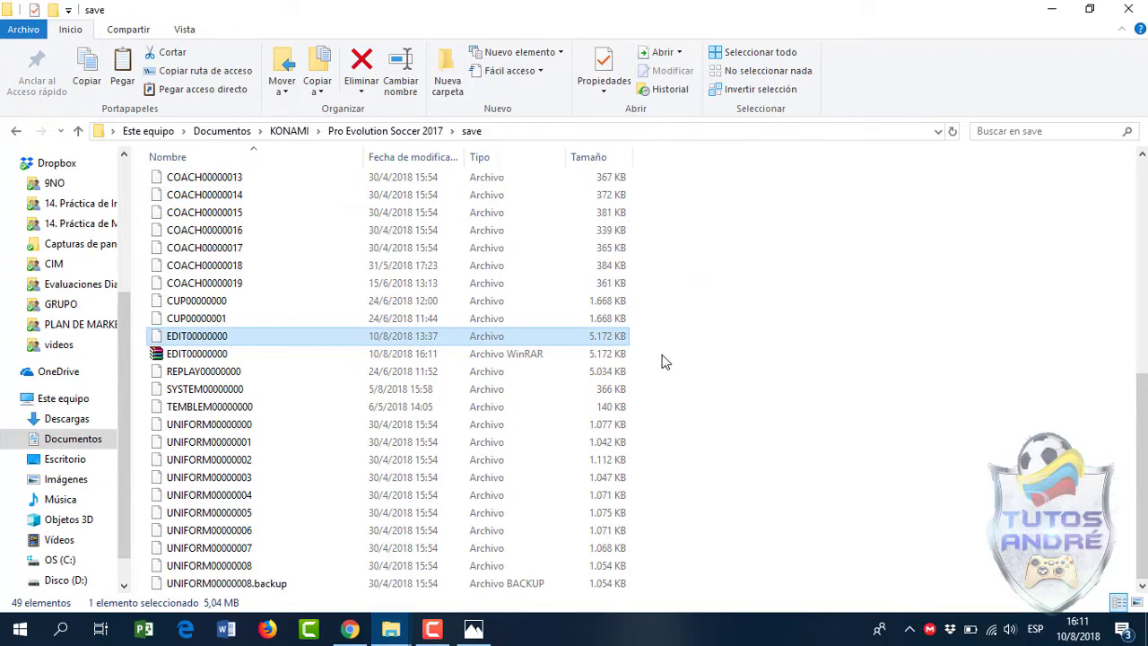
click(691, 362)
click(382, 337)
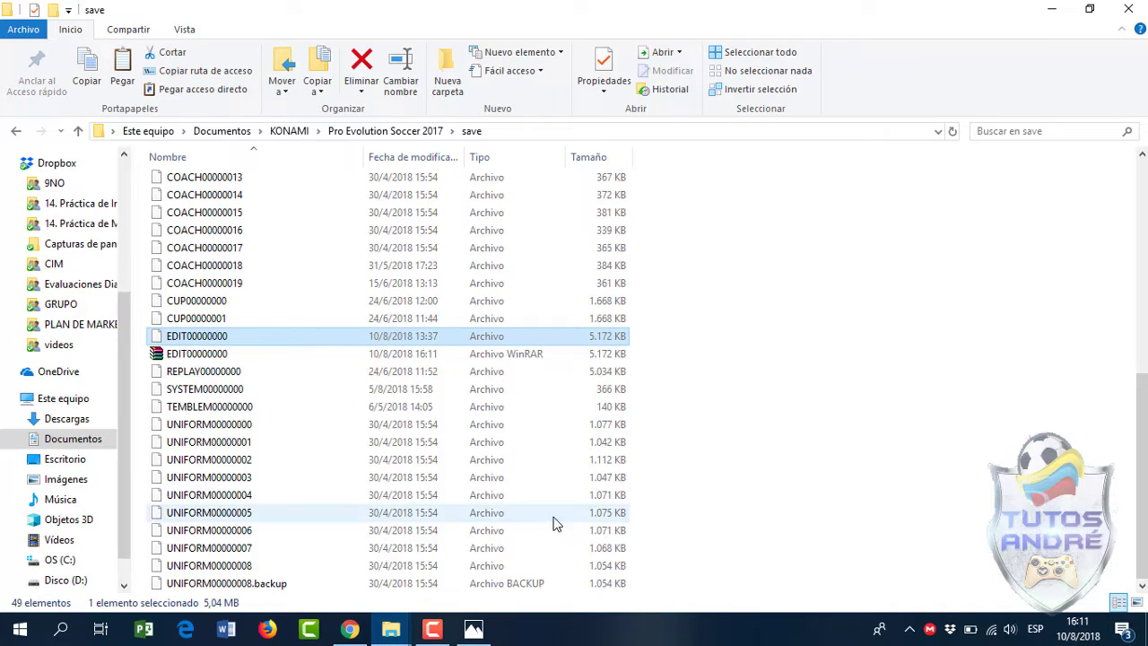
click(806, 475)
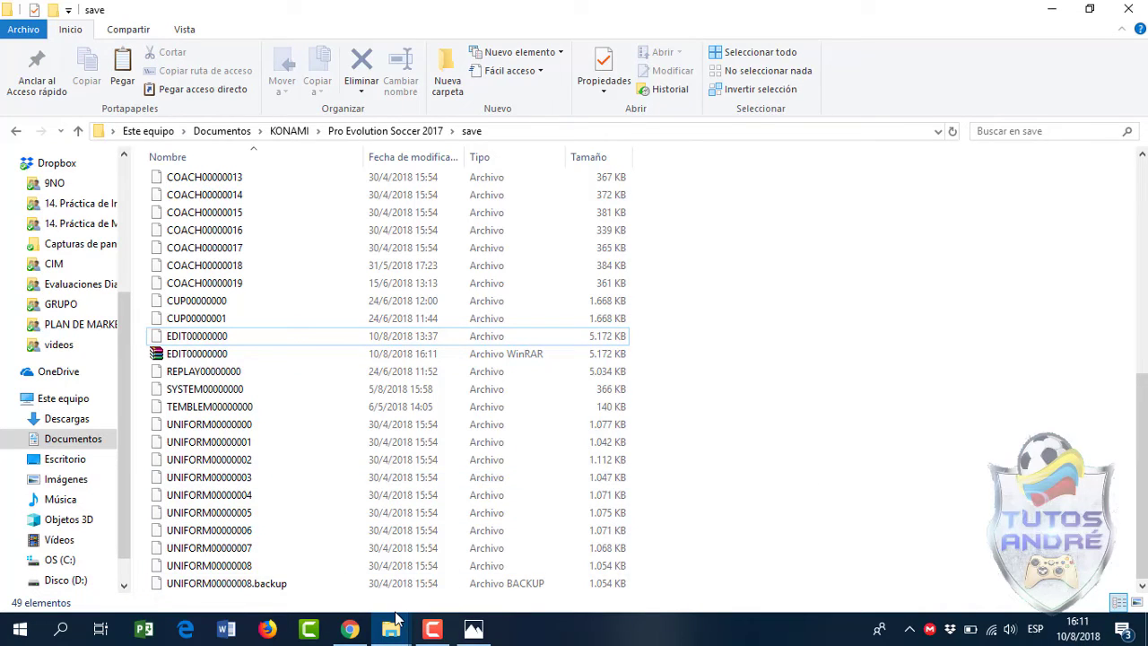
Open PES2017 DpFileList Generator 1.5 from the Steam Pro Evolution Soccer 2017 folder, beside the MODO DE EMPLEACIÓN image
mouse_move(390, 629)
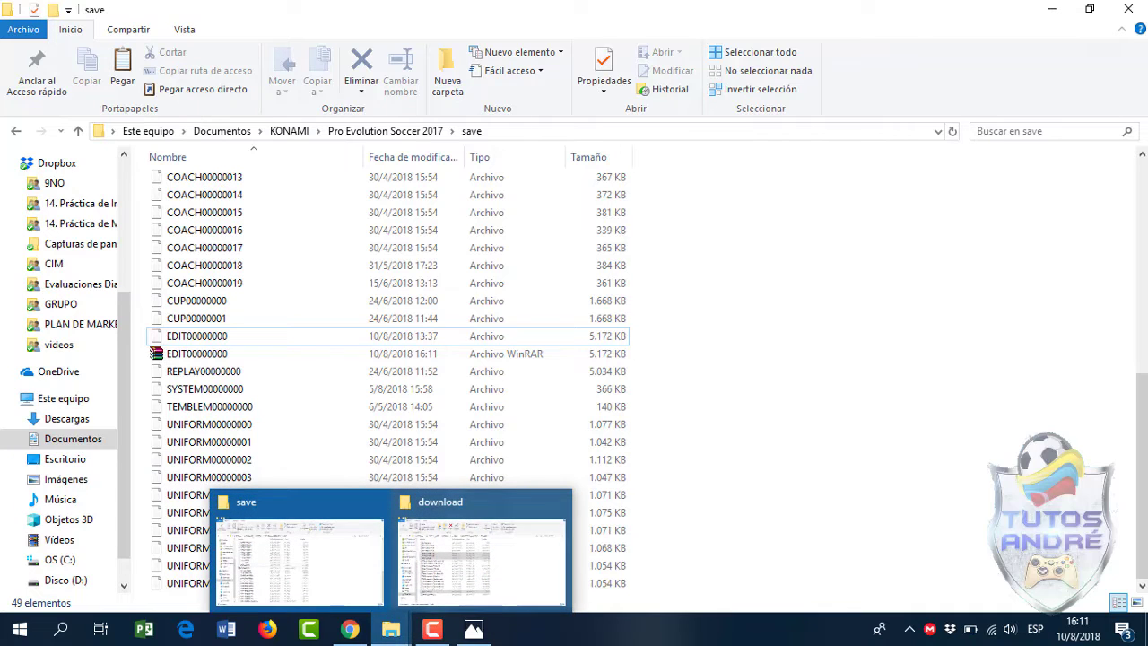
click(451, 571)
click(502, 134)
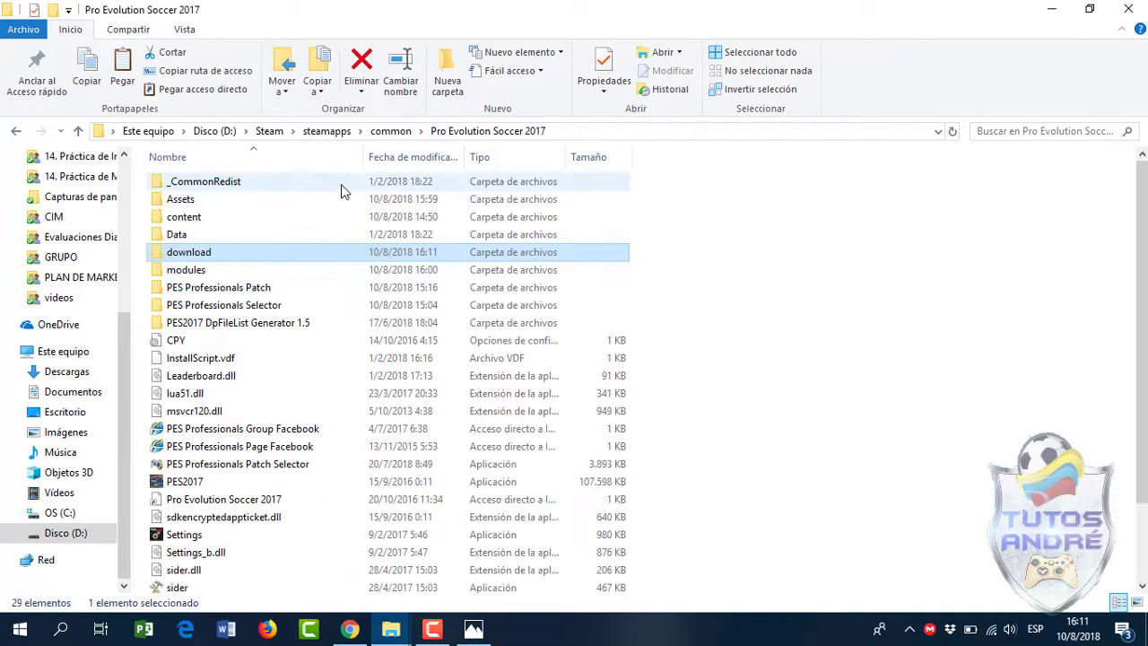
click(242, 322)
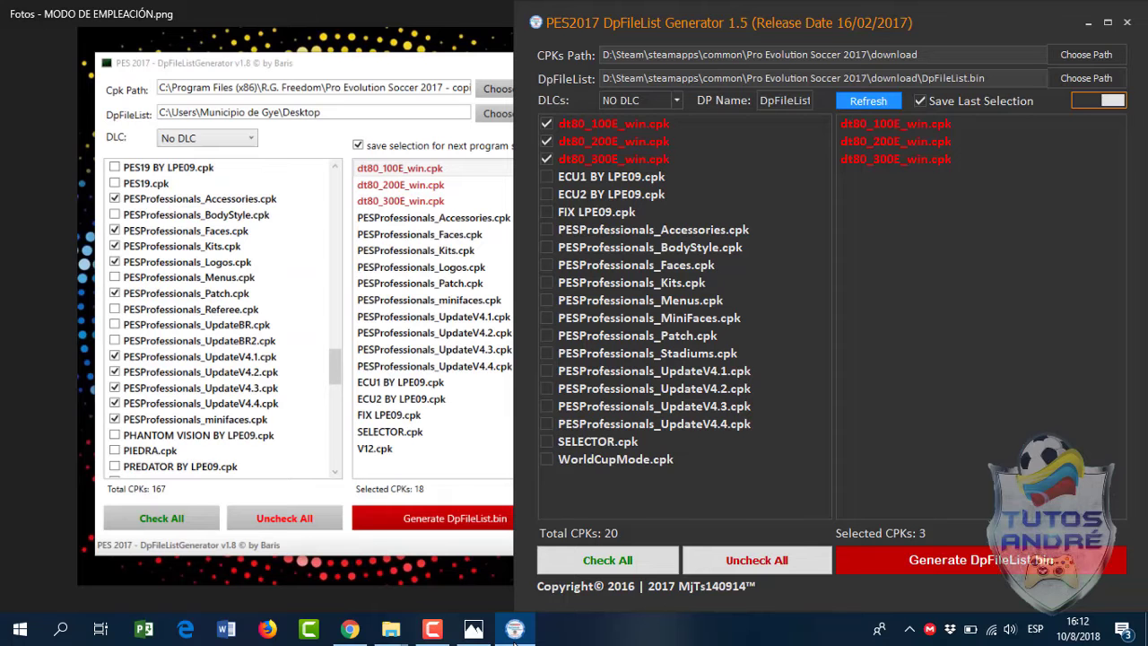
Include ECU1, ECU2, FIX LPE09, SELECTOR and all PESProfessionals CPKs except BodyStyle and Menus, generate DpFileList.bin, and return to the game folder
click(546, 230)
click(546, 265)
click(547, 283)
click(546, 335)
click(546, 318)
click(546, 354)
click(546, 370)
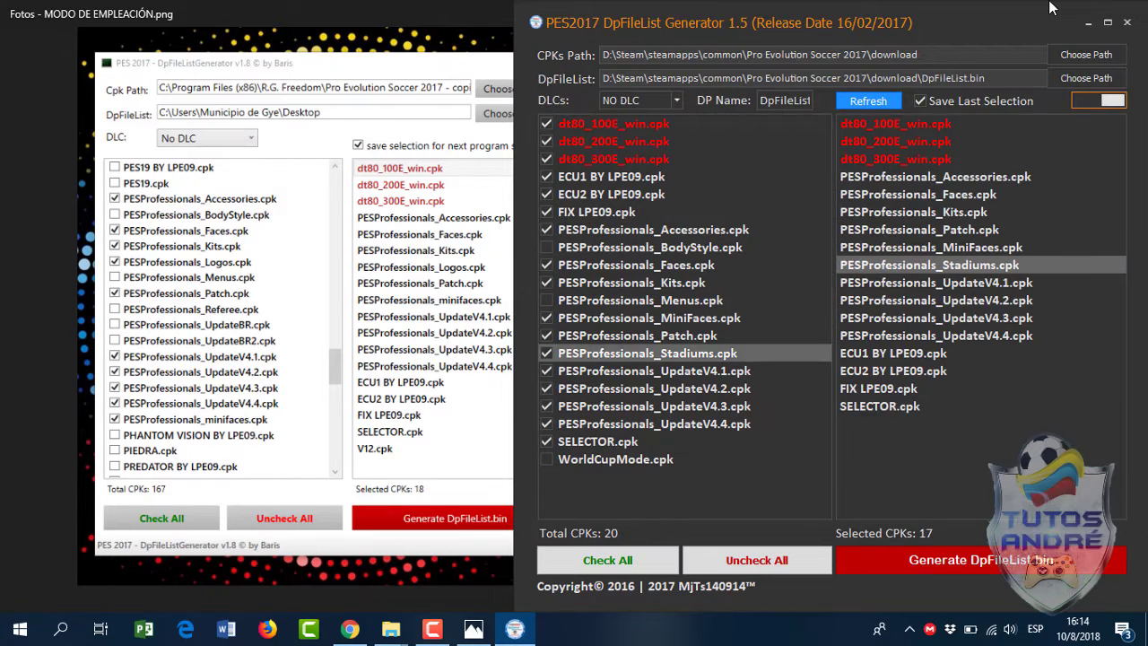
click(546, 388)
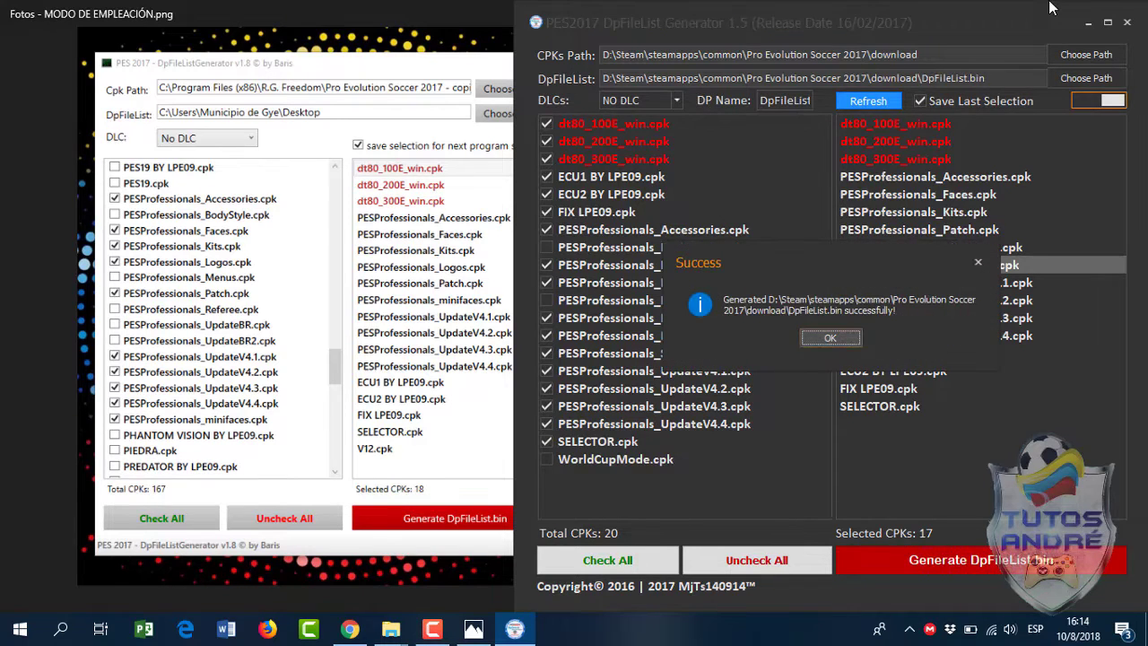
key(Return)
key(alt+F4)
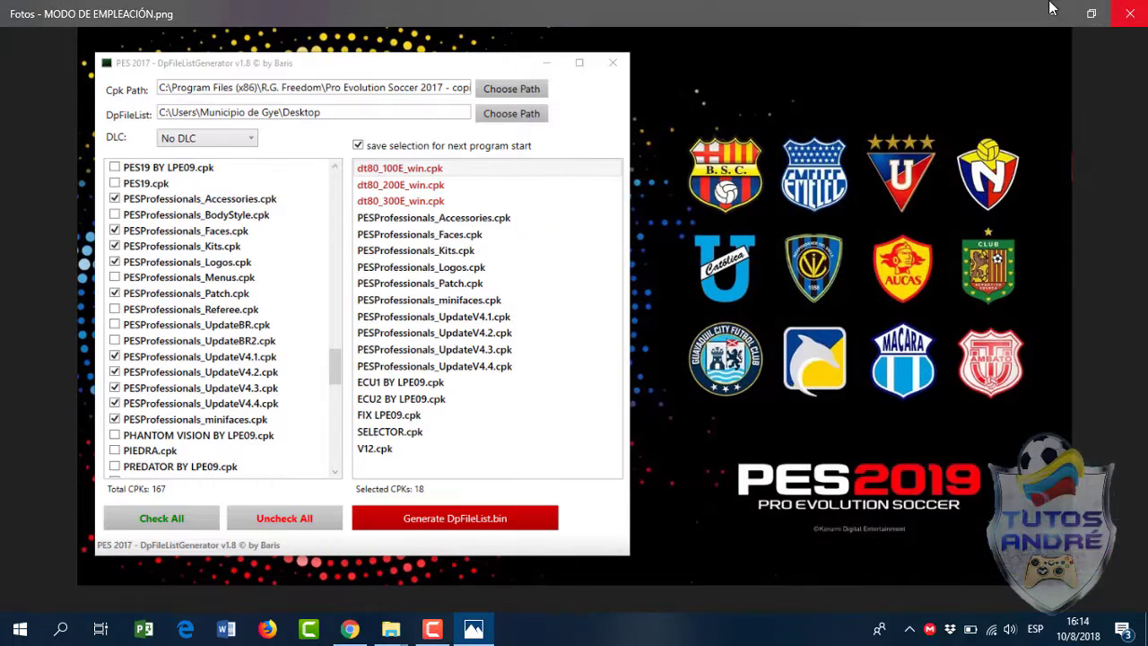
click(1054, 14)
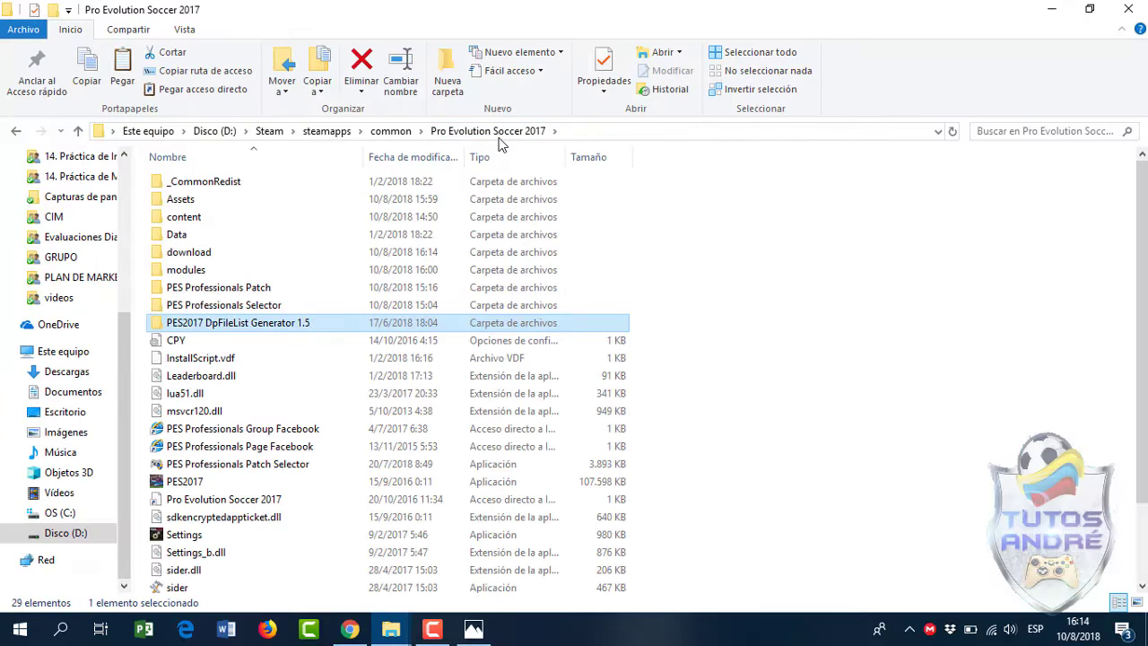
Launch PES Professionals Patch Selector from the Pro Evolution Soccer 2017 folder
drag(1146, 344, 1145, 373)
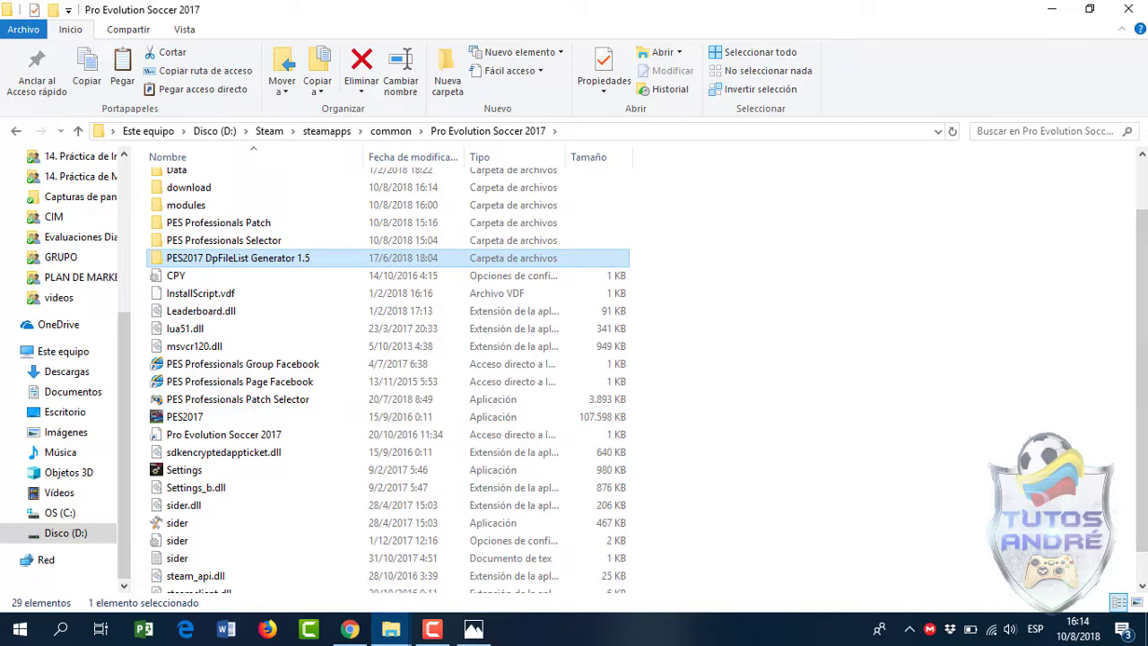
scroll(1064, 410, up, 1)
click(911, 378)
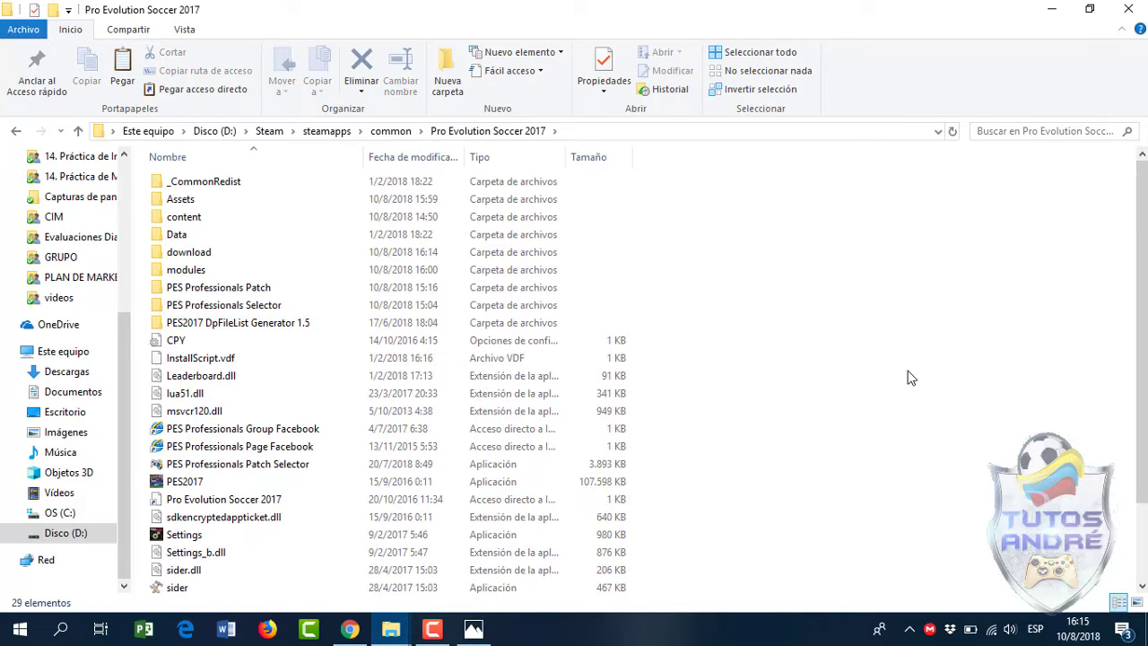
scroll(1020, 405, down, 1)
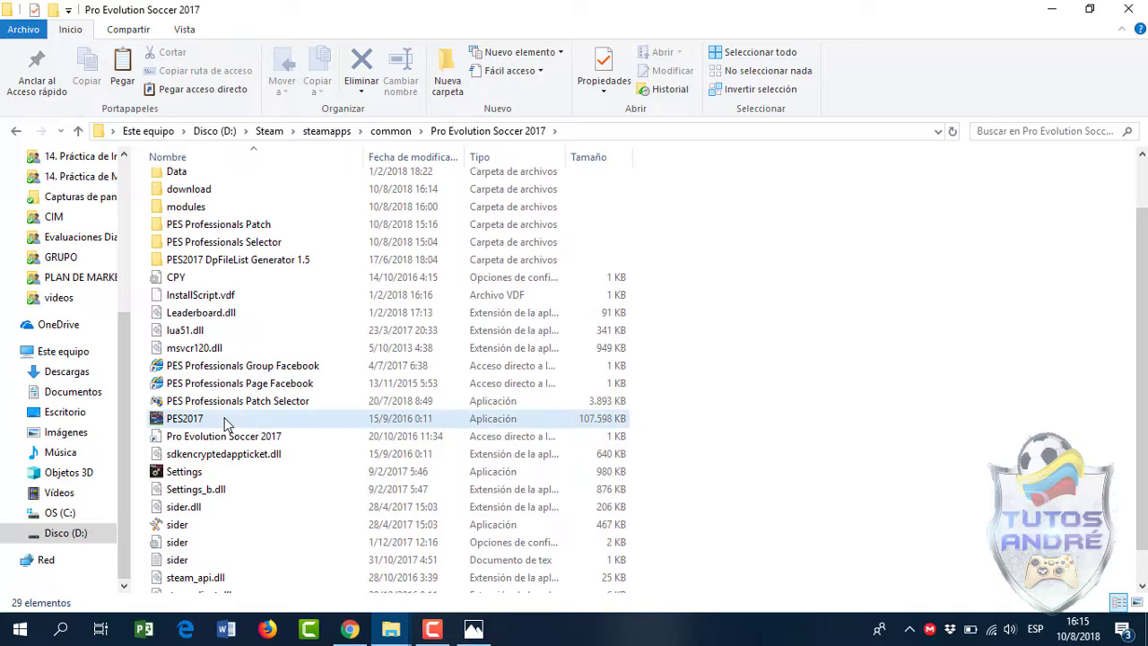
click(231, 404)
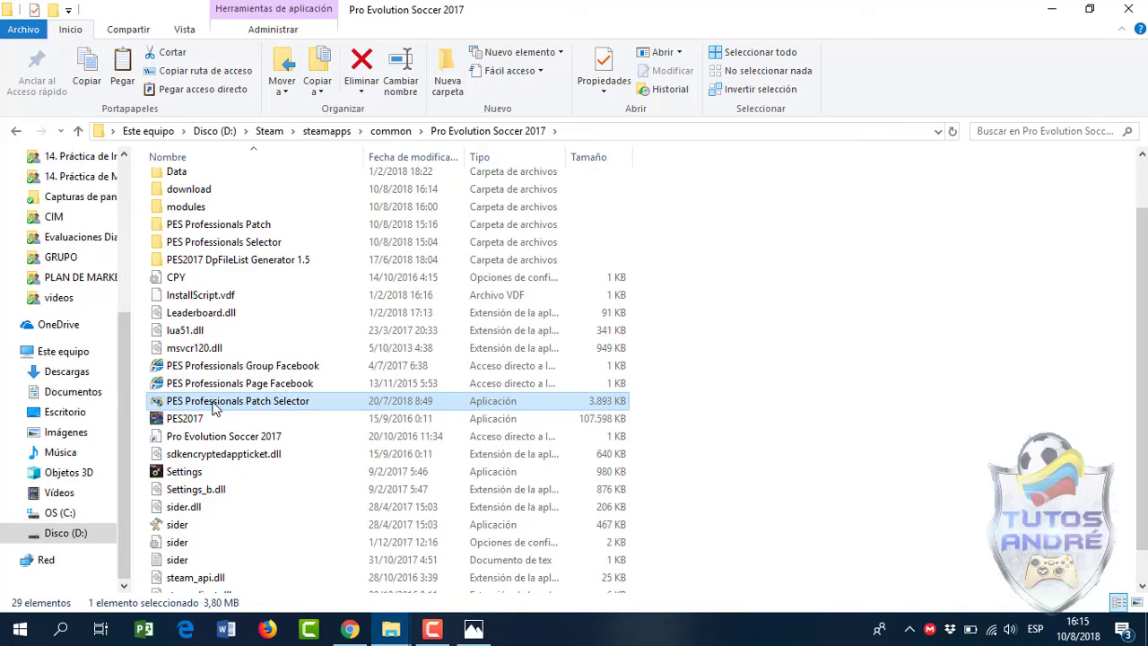
double_click(215, 406)
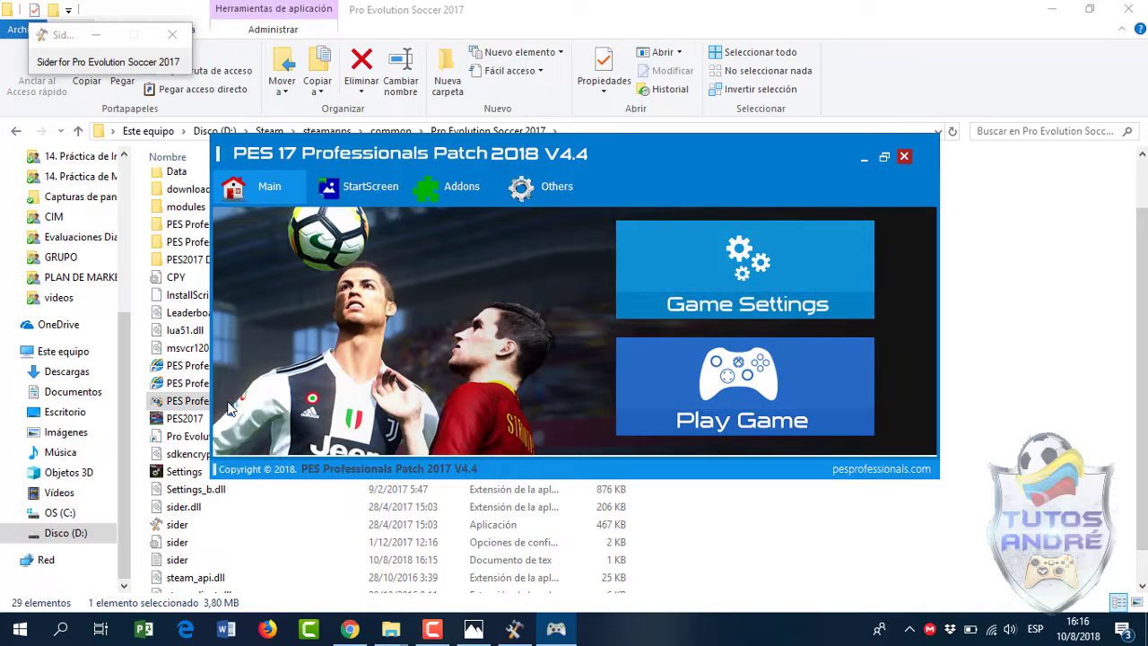
Choose Salah as the start screen in the patch selector and apply it
key(ctrl+Tab)
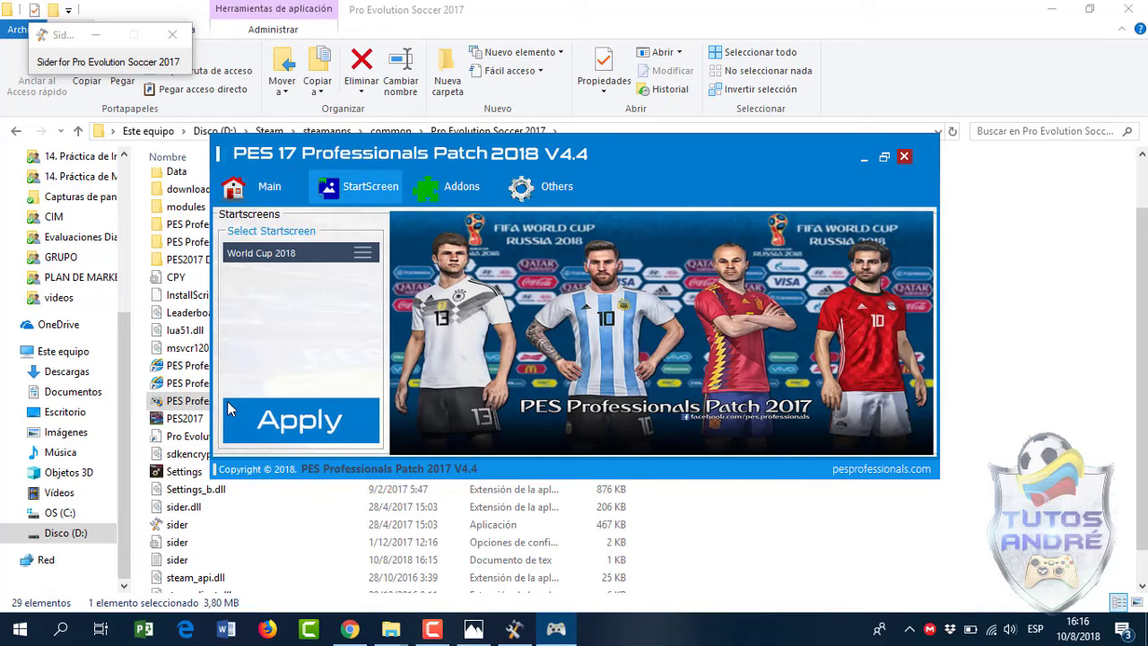
key(alt+Down)
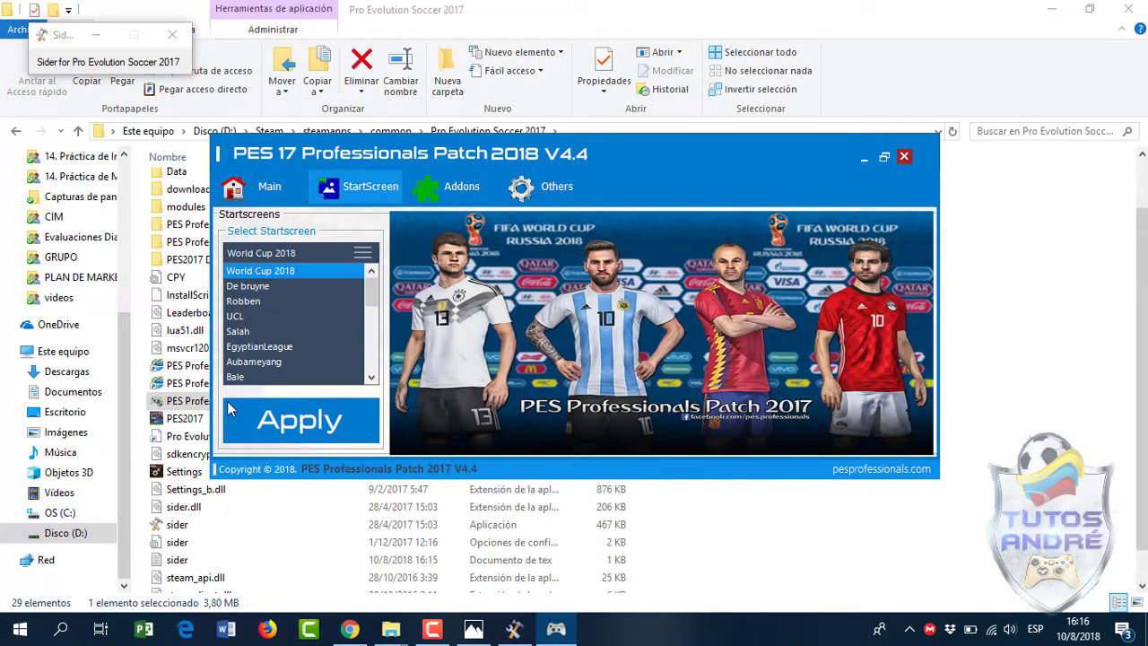
key(Down)
key(Down)
key(Down)
key(Down)
key(Return)
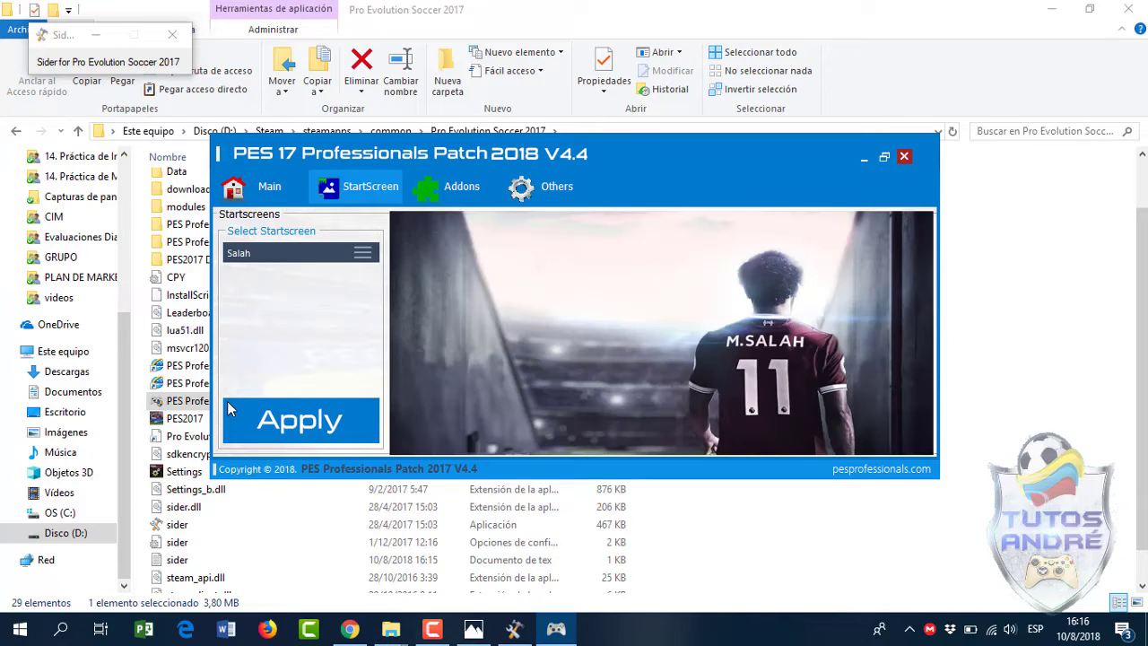
click(228, 408)
key(Return)
Look over the Addons and Others sections of the patch selector
key(ctrl+Tab)
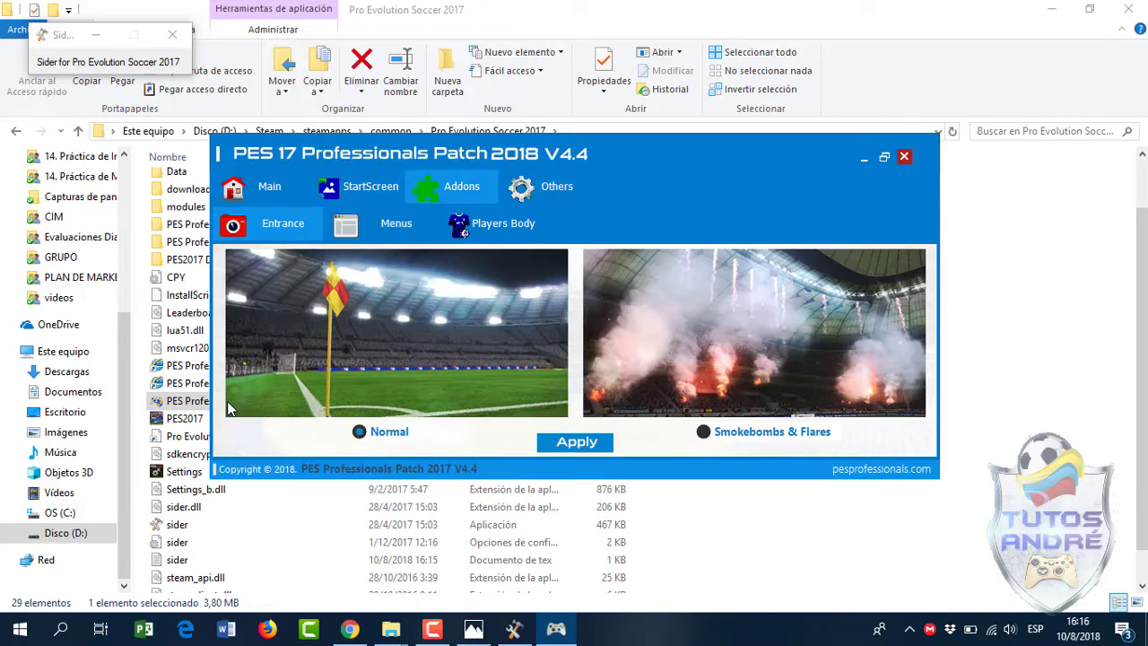
key(ctrl+Tab)
key(ctrl+shift+Tab)
key(ctrl+shift+Tab)
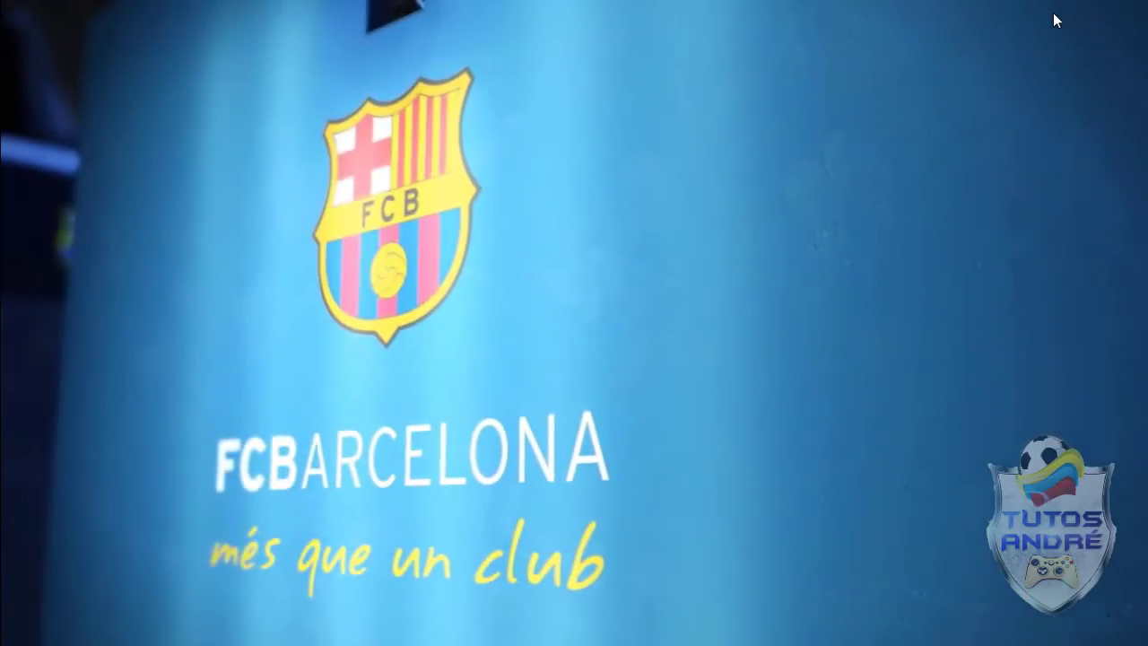
Skip the game's intro and look through the Partido, Campeonato, Football Life and Extras sections of the main menu
key(Return)
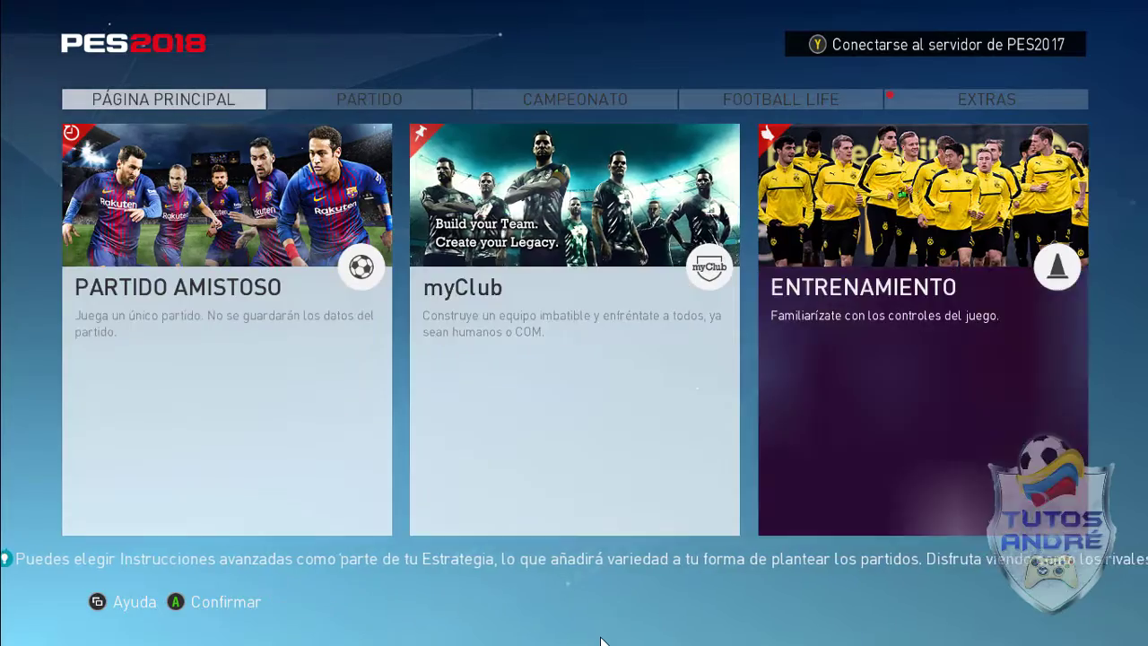
key(e)
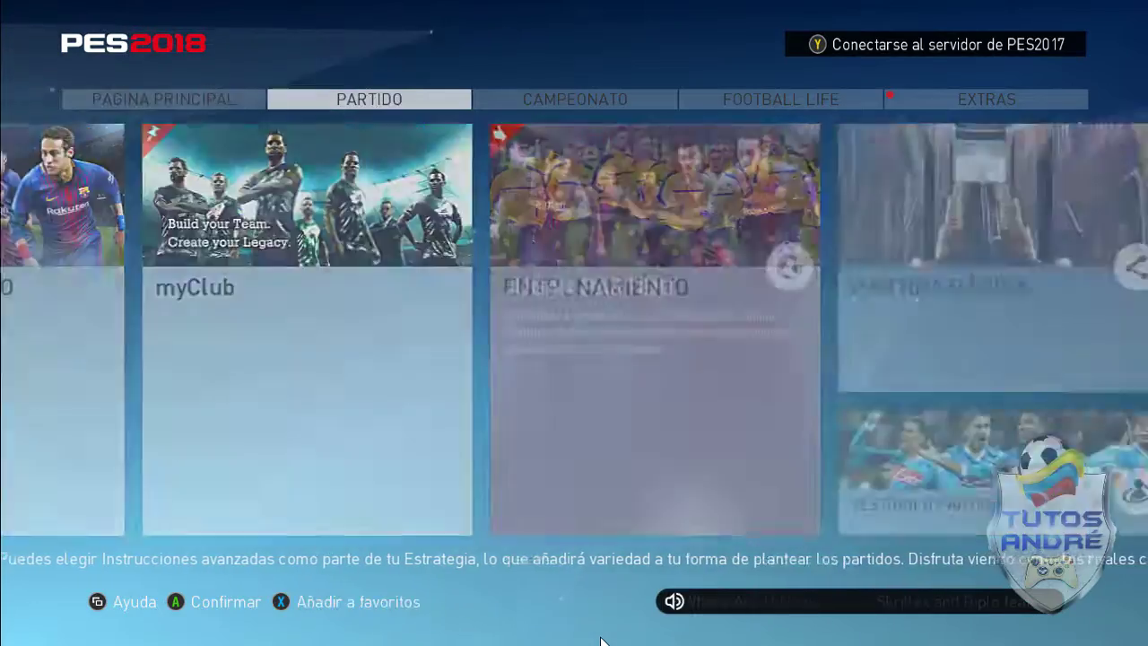
key(e)
key(Right)
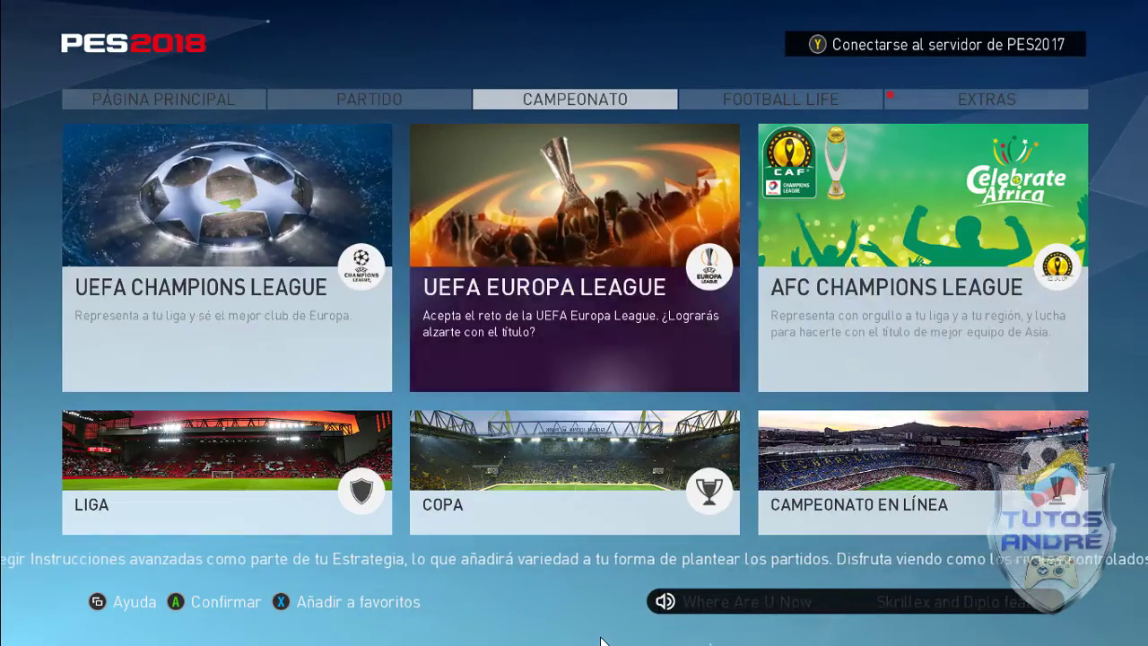
key(Right)
key(e)
key(e)
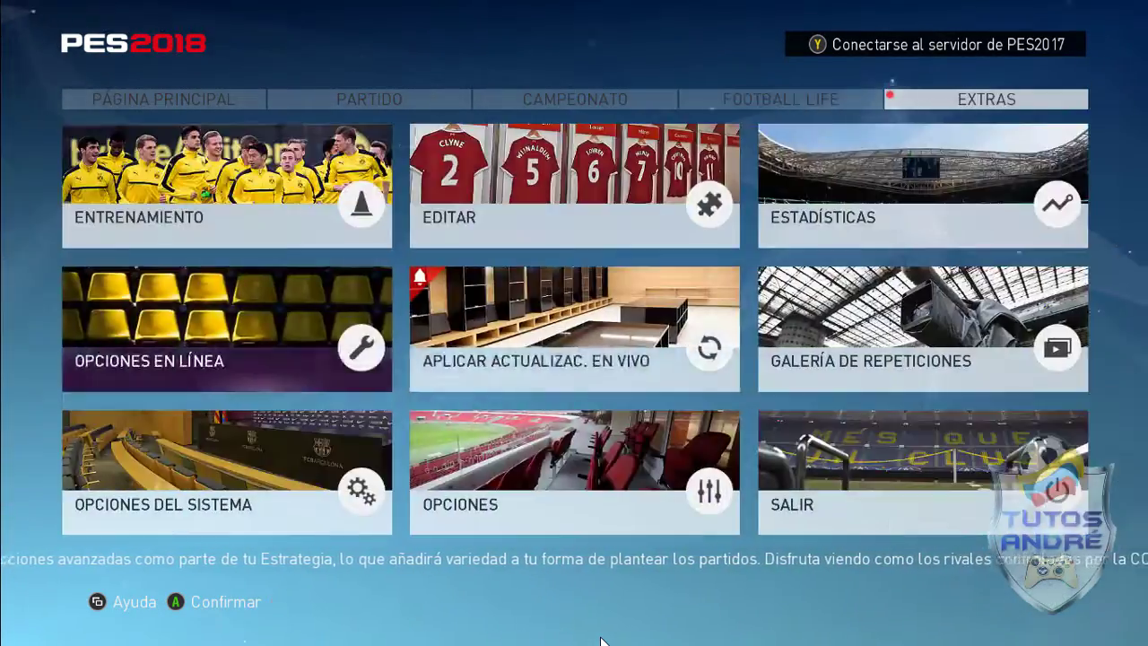
key(e)
Return to the Extras section and open Editar
key(Left)
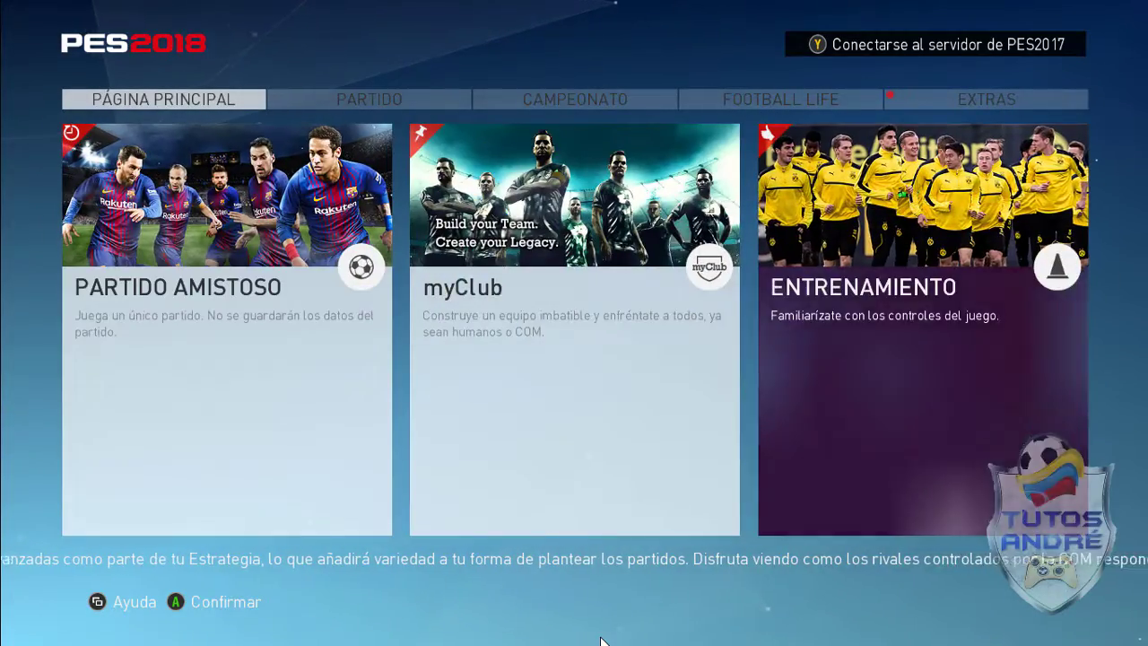
key(Left)
key(Left)
key(q)
key(Left)
key(Right)
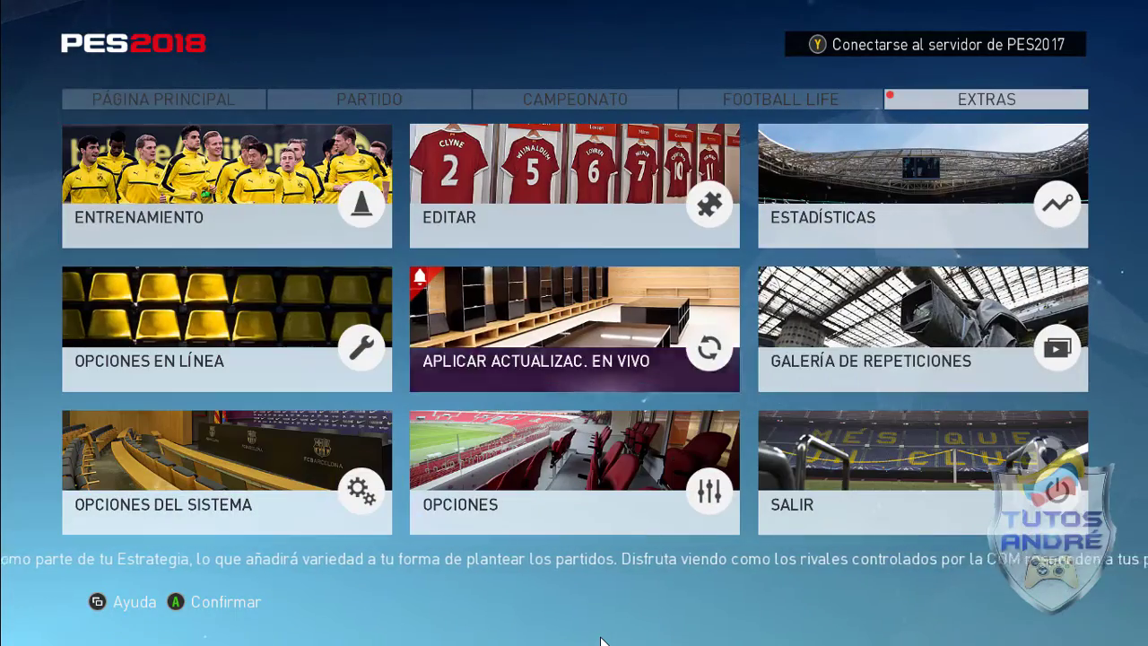
key(Up)
key(Return)
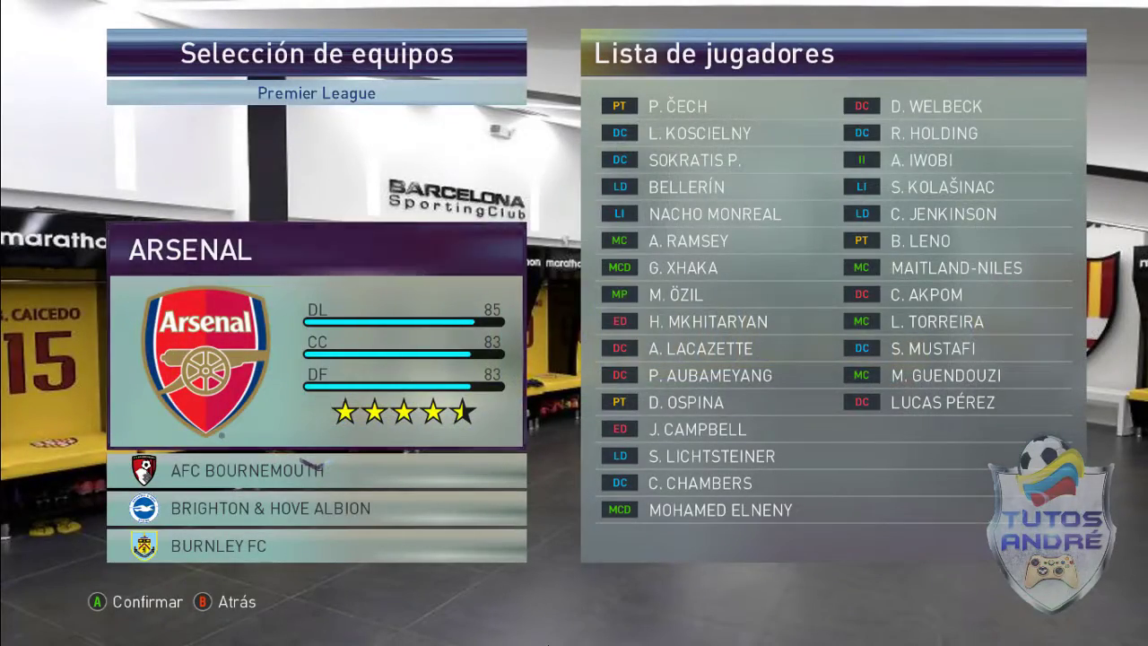
Open Arsenal's squad from the Premier League and examine its players down to the end of the list
key(Return)
key(Down)
key(Down)
key(Down)
key(Down)
key(Down)
key(Down)
key(Down)
key(Down)
key(Down)
key(Down)
key(Down)
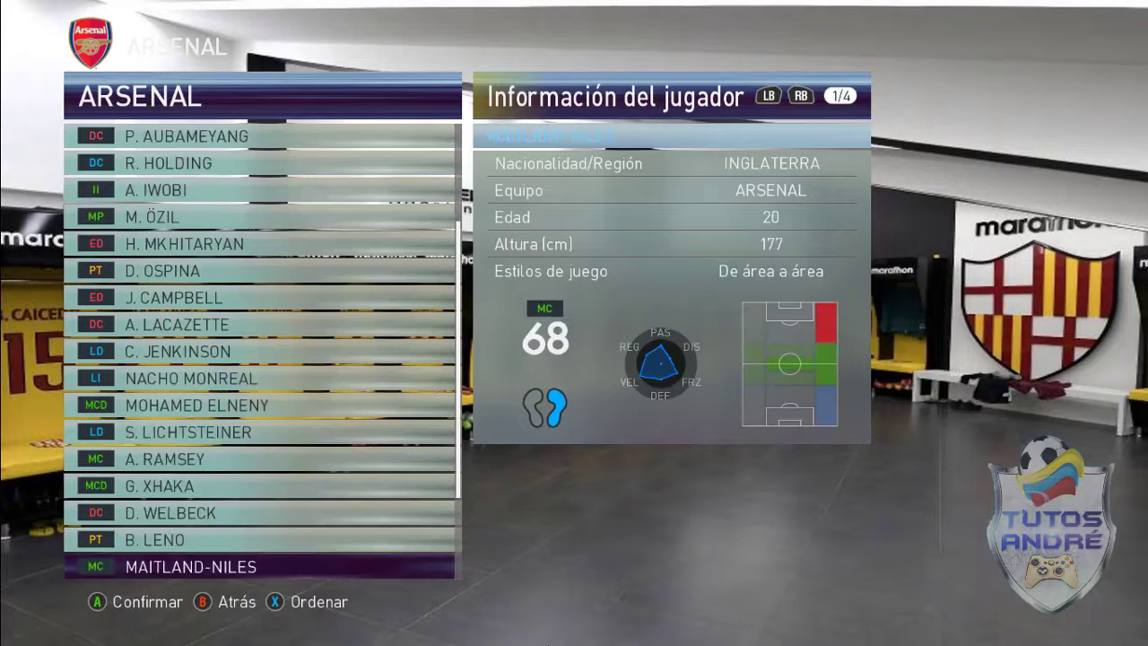
key(Up)
key(Up)
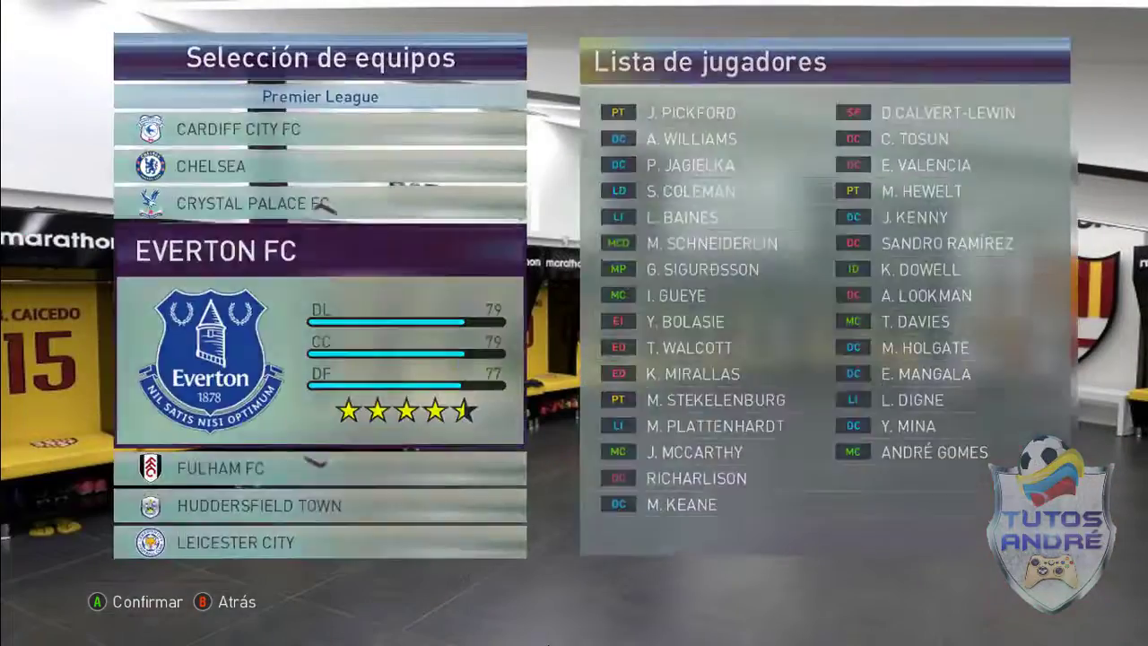
Open Everton FC's squad and check the last players in the list, including André Gomes and Y. Mina
key(Return)
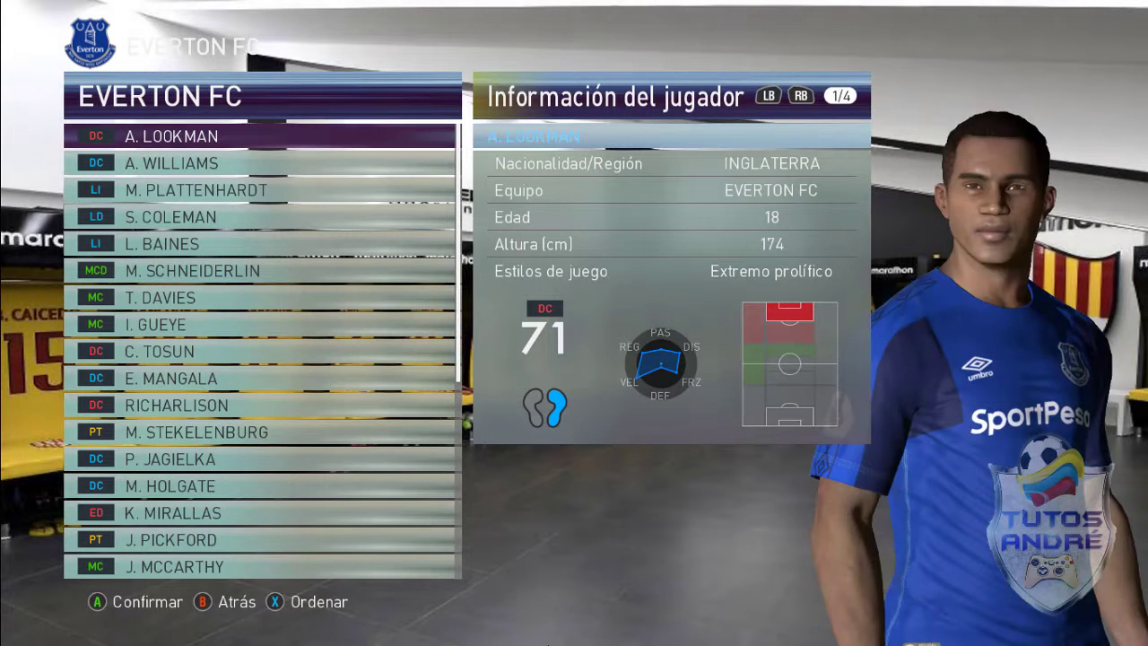
key(Up)
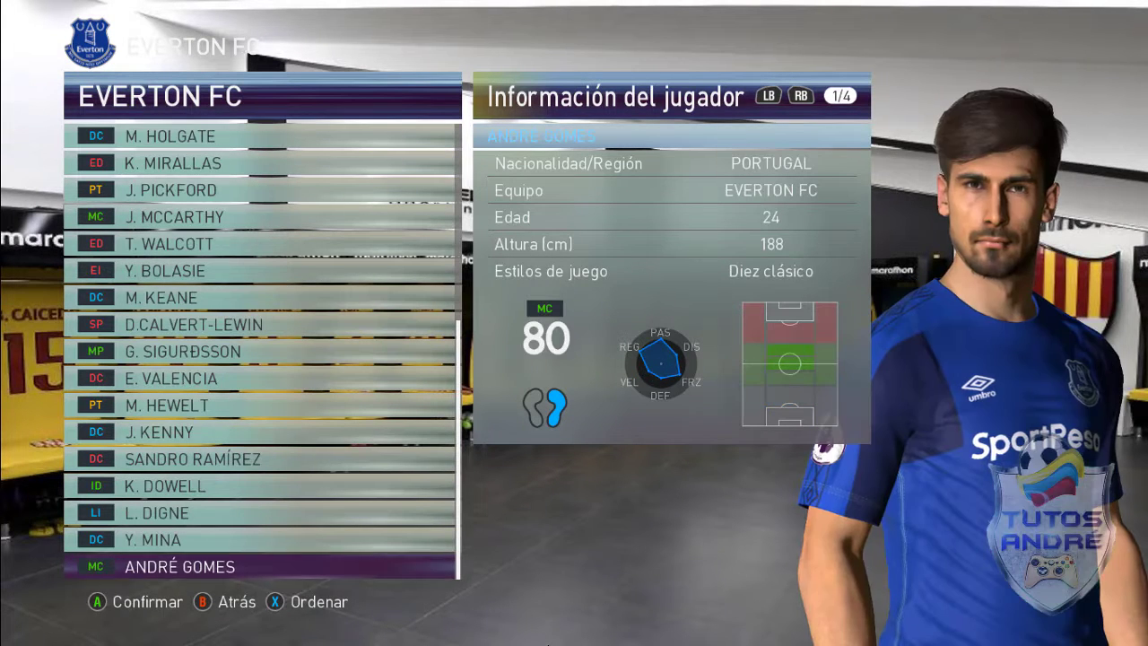
key(Up)
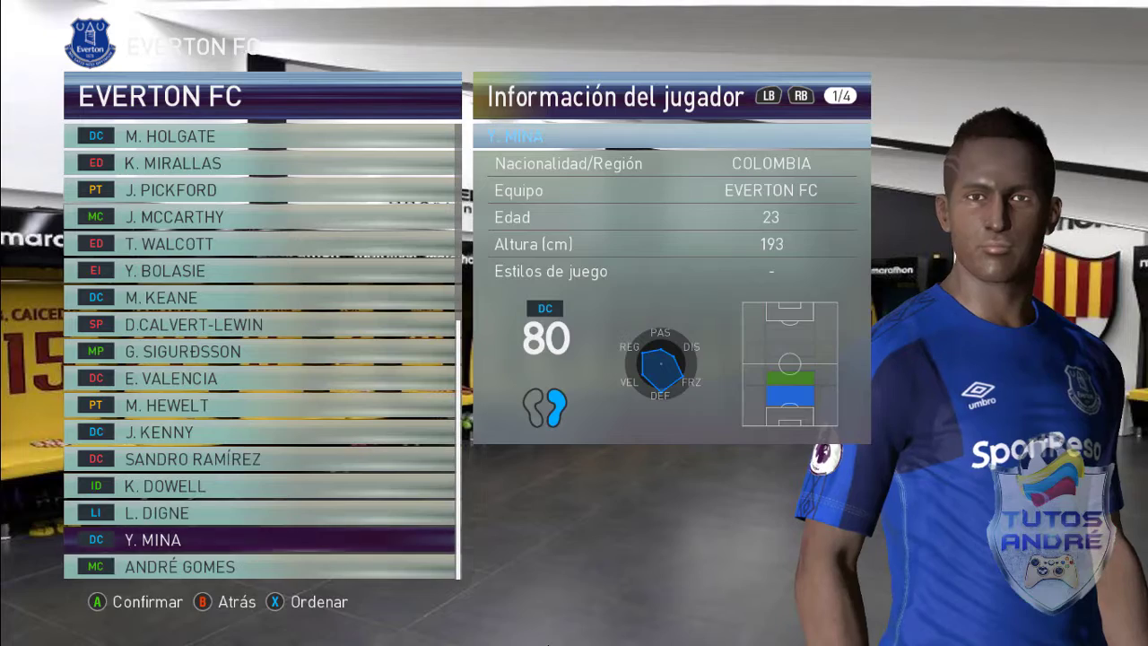
key(Up)
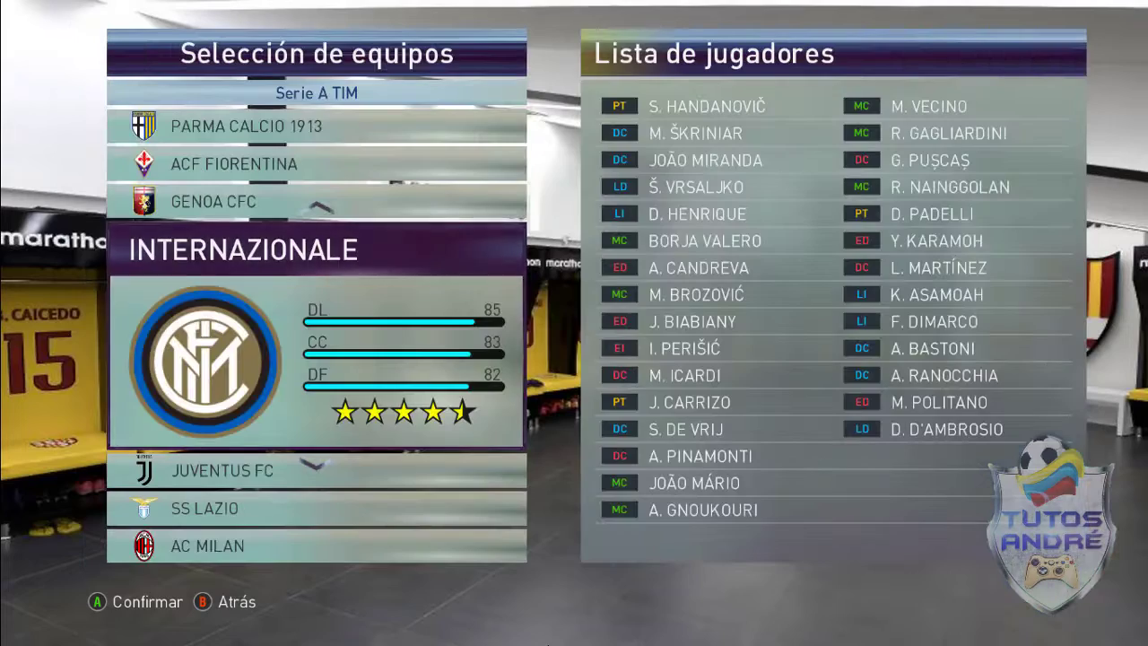
Open Internazionale's squad from Serie A TIM and go through its player list
key(Return)
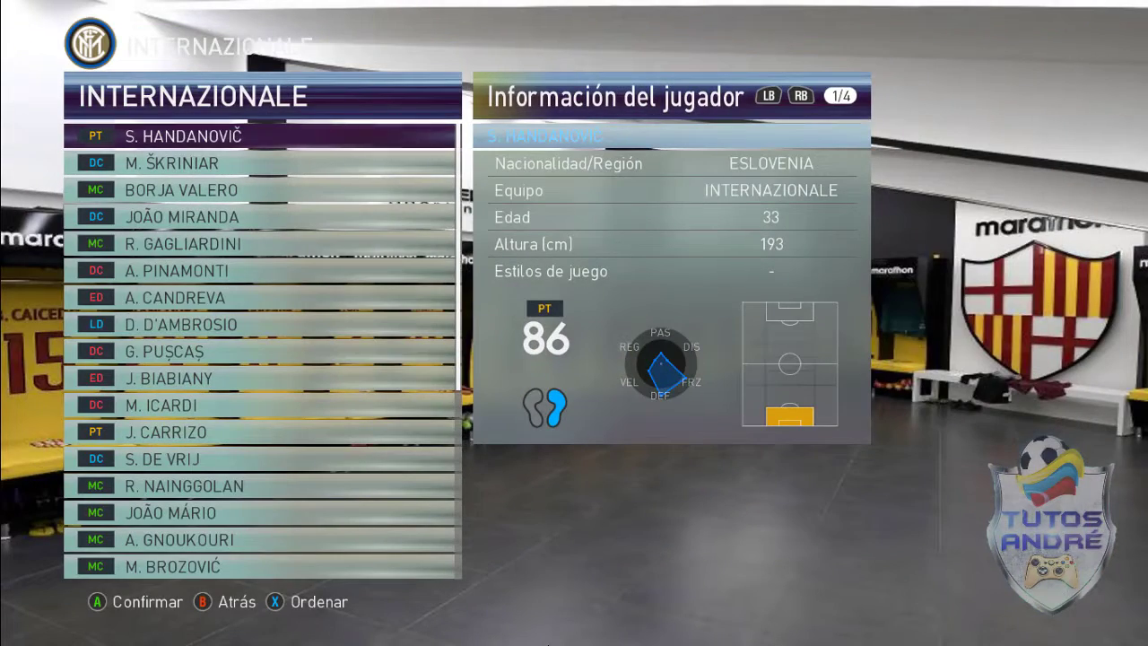
key(Down)
key(Down)
key(Down)
key(Down)
key(Down)
key(Down)
key(Down)
key(Down)
key(Down)
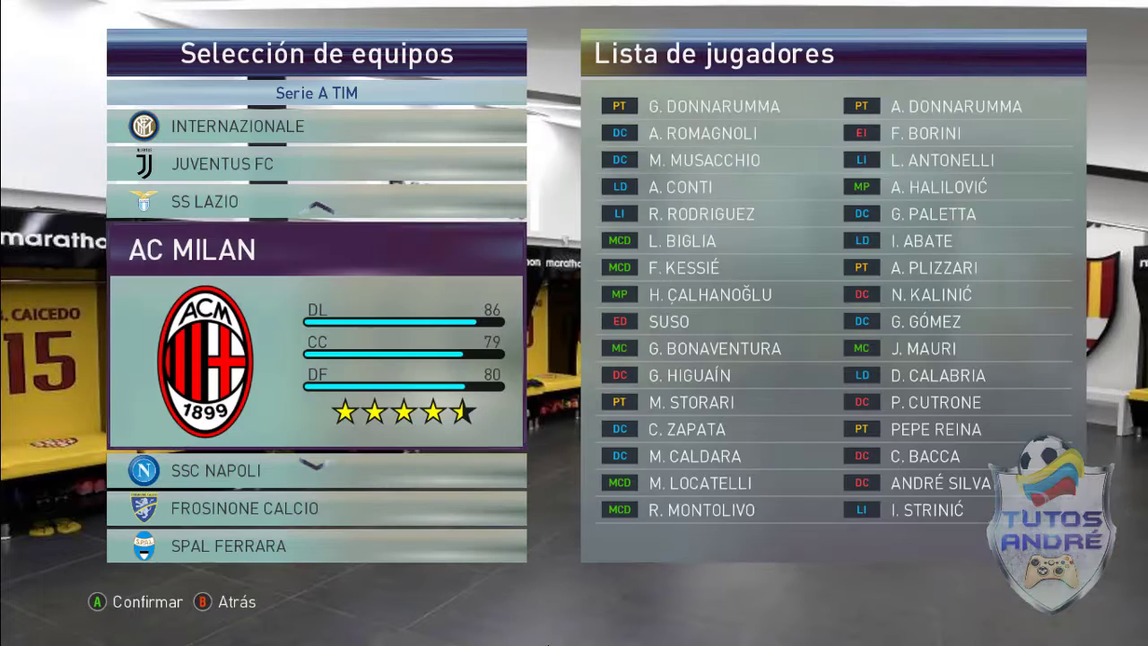
Open AC Milan's squad and examine its players down to G. Higuaín
key(Return)
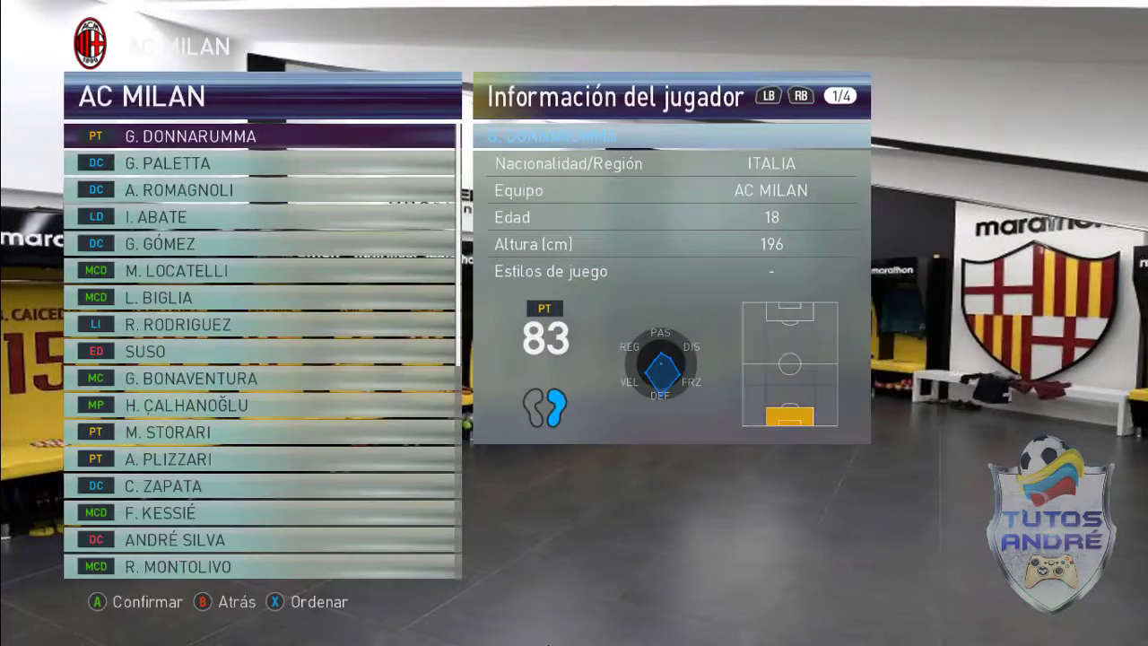
key(Down)
key(Down)
key(Down)
key(Down)
key(Down)
key(Page_Down)
key(Page_Down)
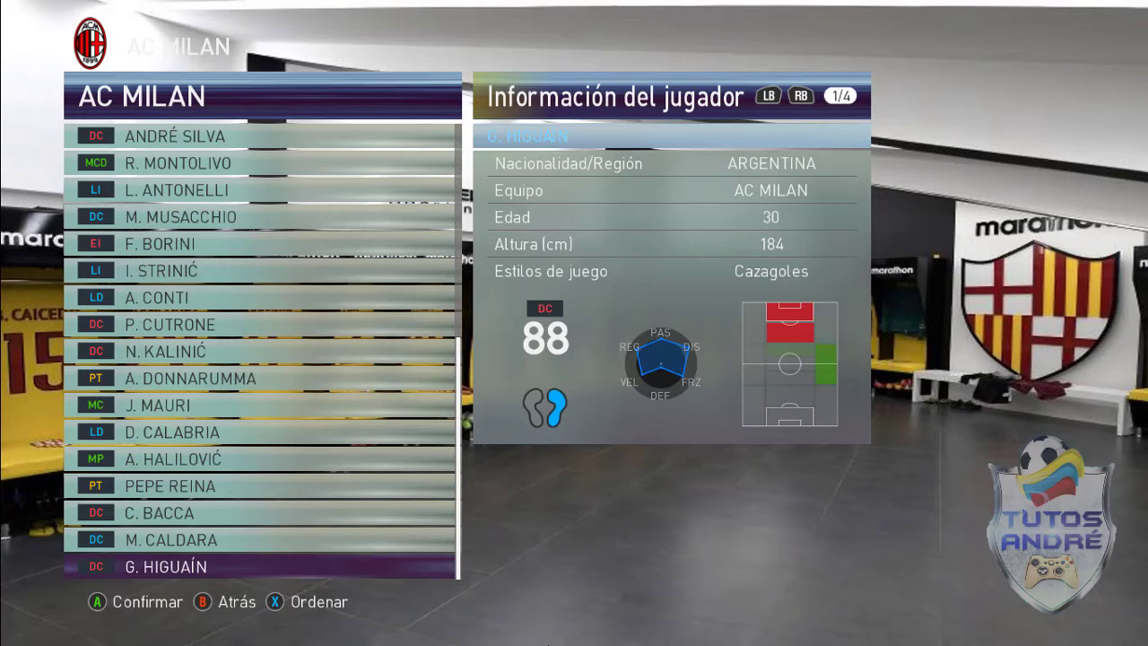
Examine Club Atlético de Madrid's squad, checking the player details of S. Arias and Adán
key(Right)
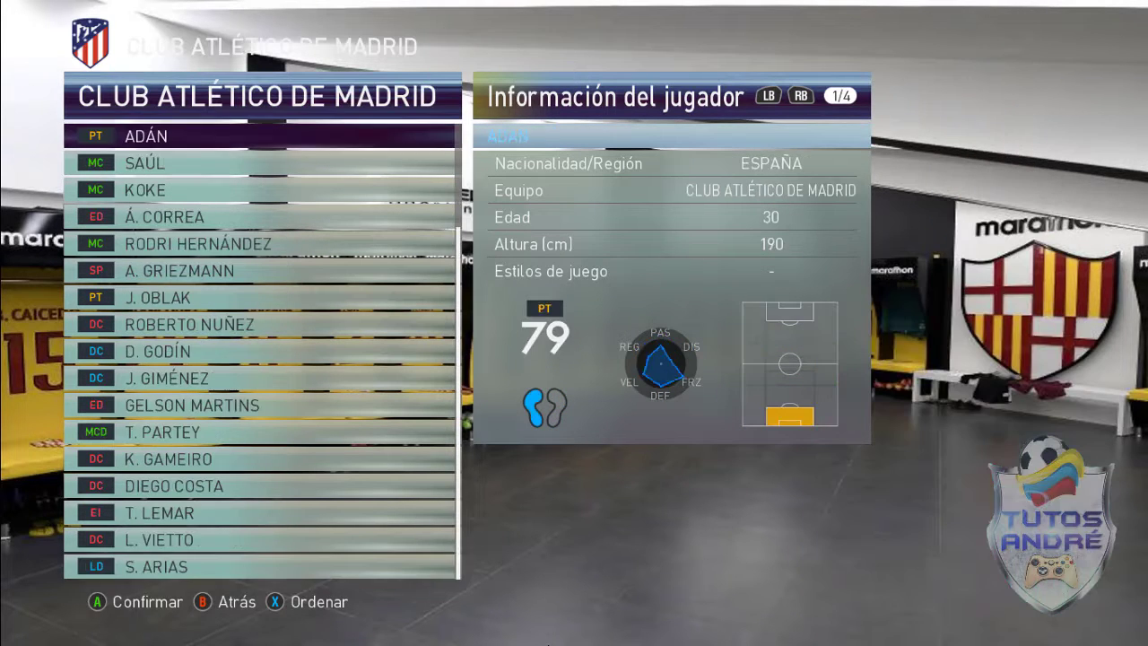
key(Up)
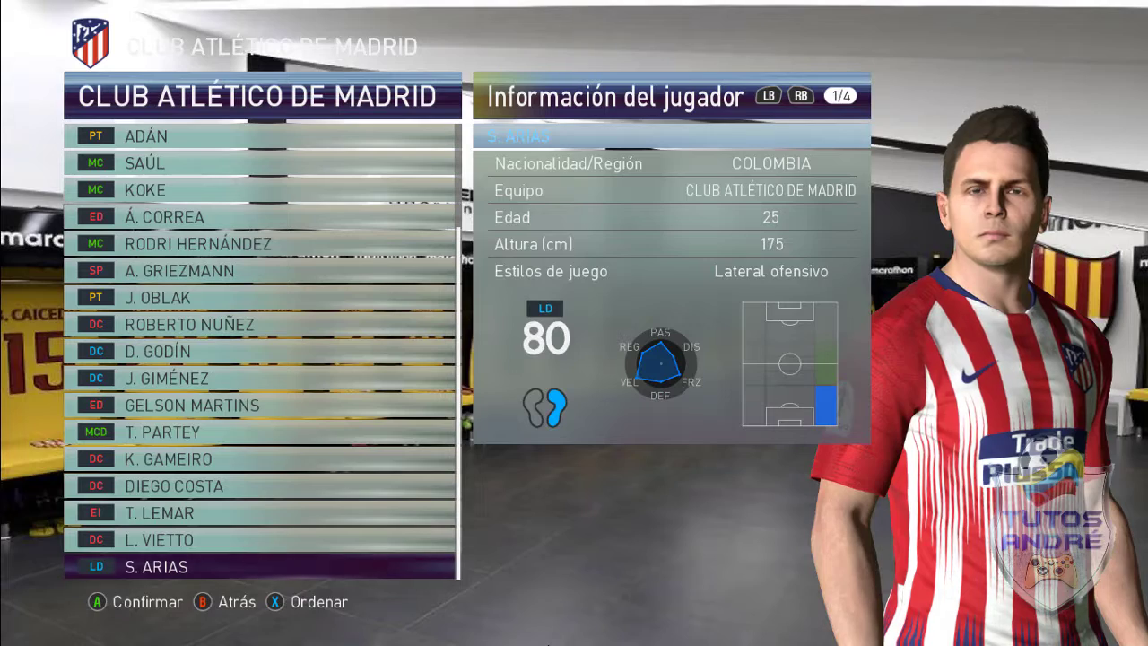
key(Down)
key(Down)
key(Down)
key(Down)
key(Down)
key(Down)
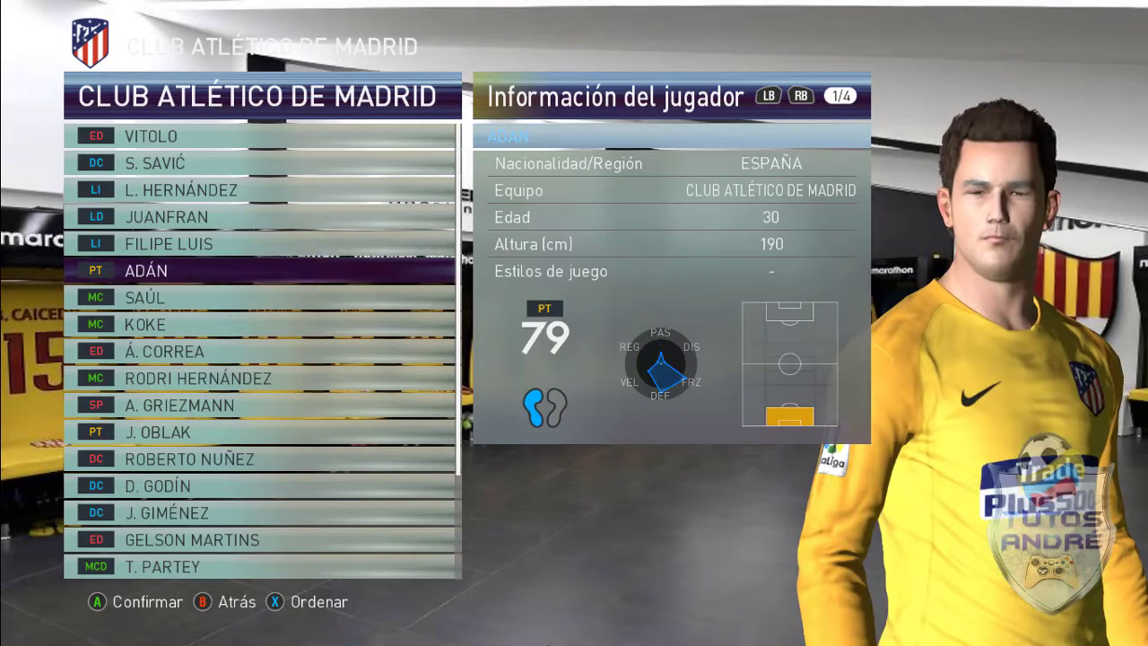
Return to the team selection and browse the La Liga Santander teams down to Rayo Vallecano
key(Escape)
key(Down)
key(Down)
key(Down)
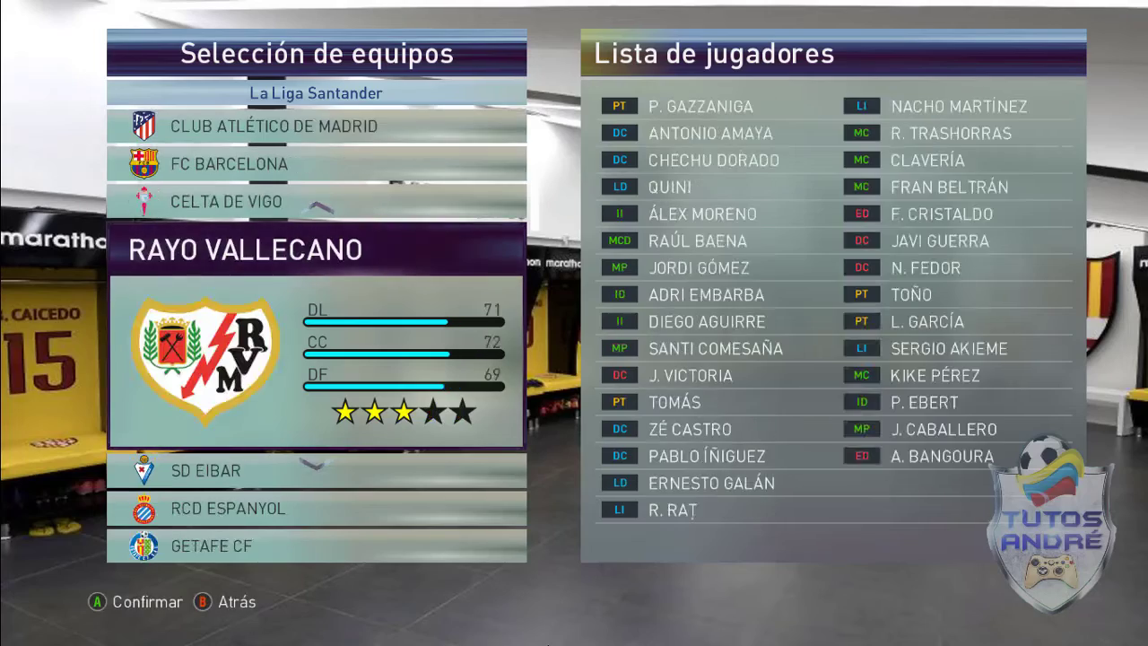